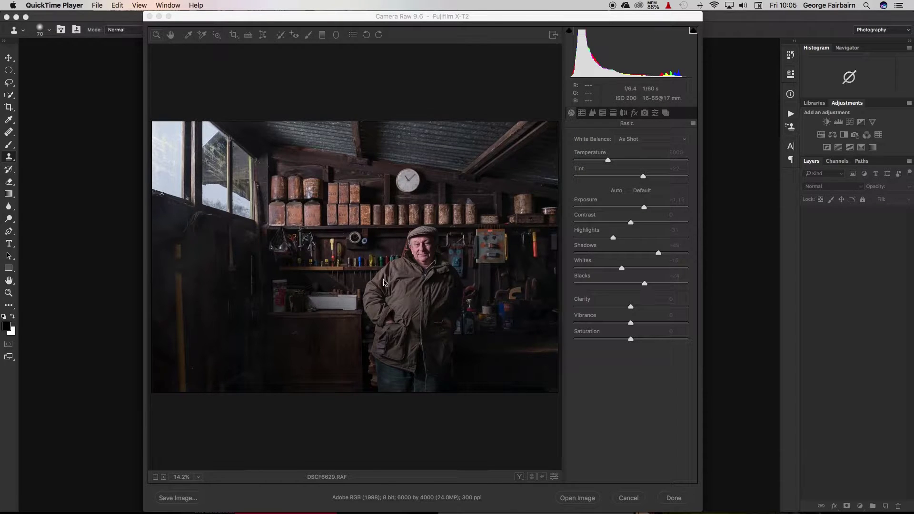
# Open the raw photo DSCF6629.RAF from Camera Raw in Photoshop
pyautogui.click(509, 17)
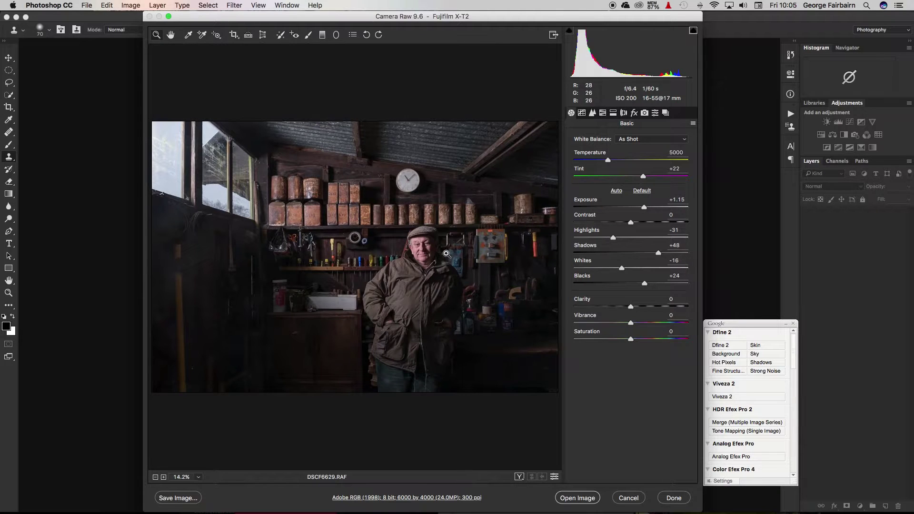
pyautogui.click(576, 498)
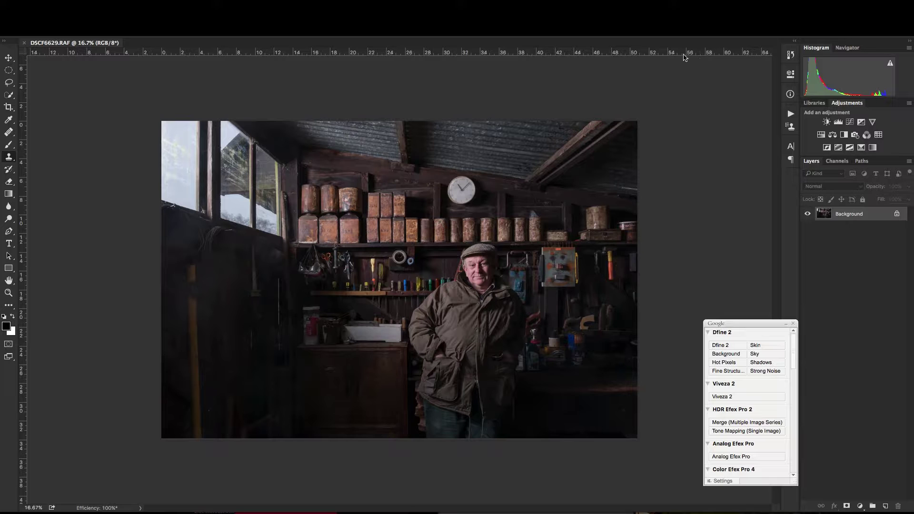
# Check whether the shelf behind the man is level using a temporary horizontal guide, and remove the guide
pyautogui.press('v')
pyautogui.moveTo(493, 52); pyautogui.dragTo(493, 248)
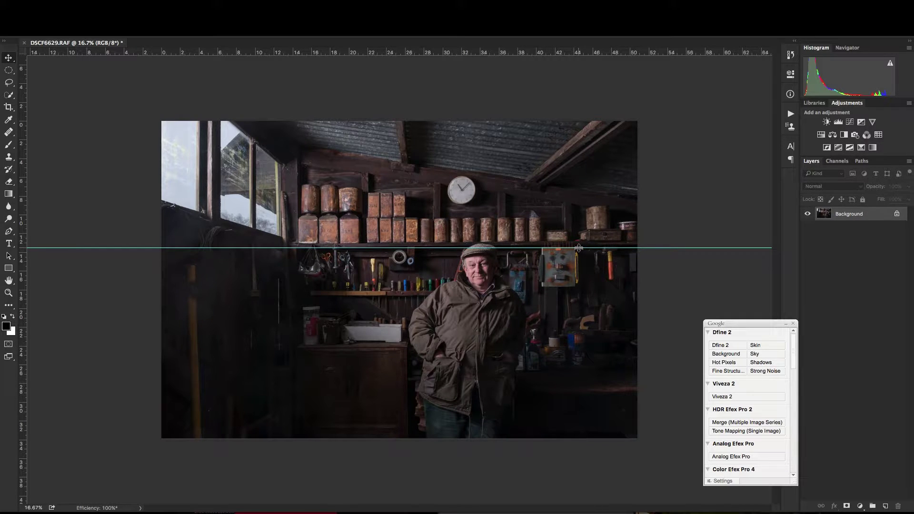
pyautogui.moveTo(579, 52)
pyautogui.mouseDown()
pyautogui.moveTo(579, 110)
pyautogui.moveTo(575, 37)
pyautogui.mouseUp()
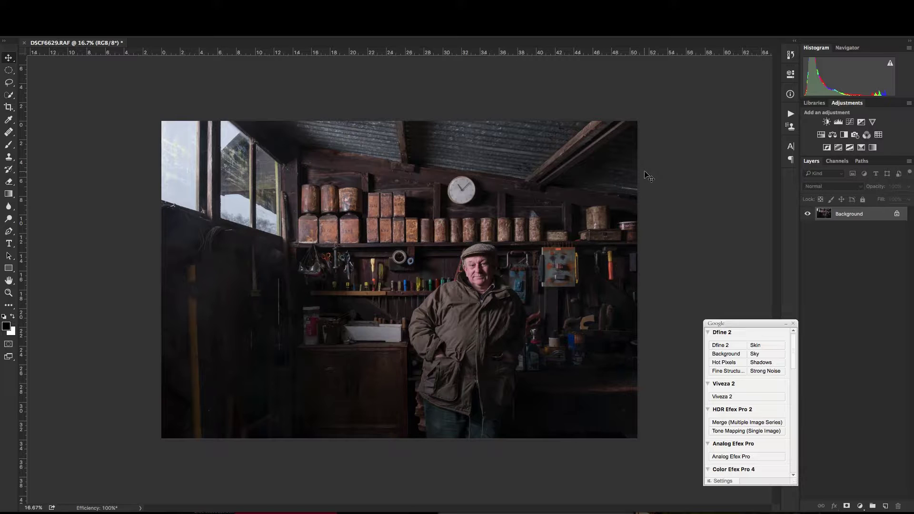
# Duplicate the Background layer and open the Lens Correction filter on the copy, checking the available FUJIFILM camera models
pyautogui.hotkey('ctrl', 'j')
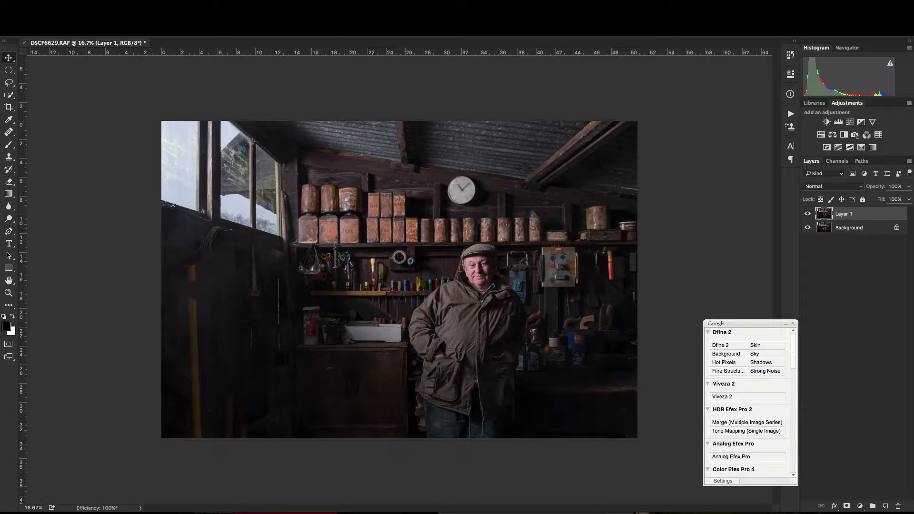
pyautogui.click(233, 31)
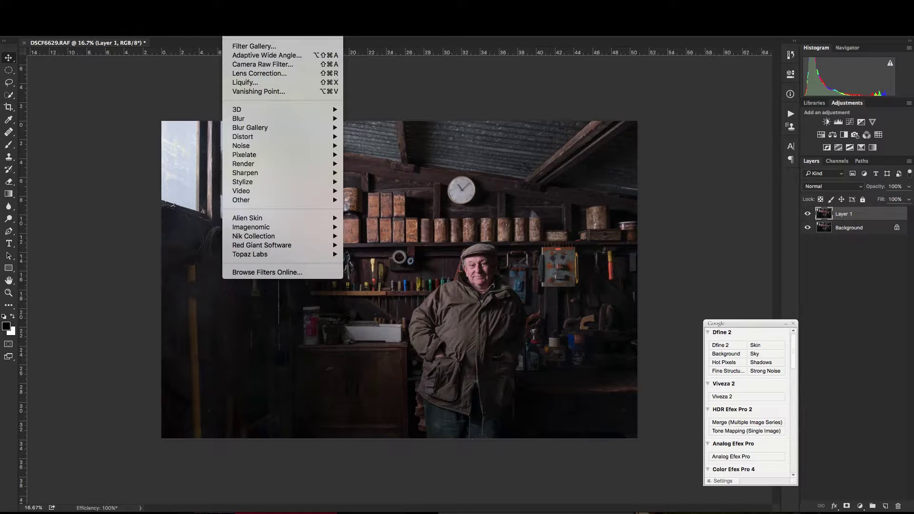
pyautogui.click(246, 75)
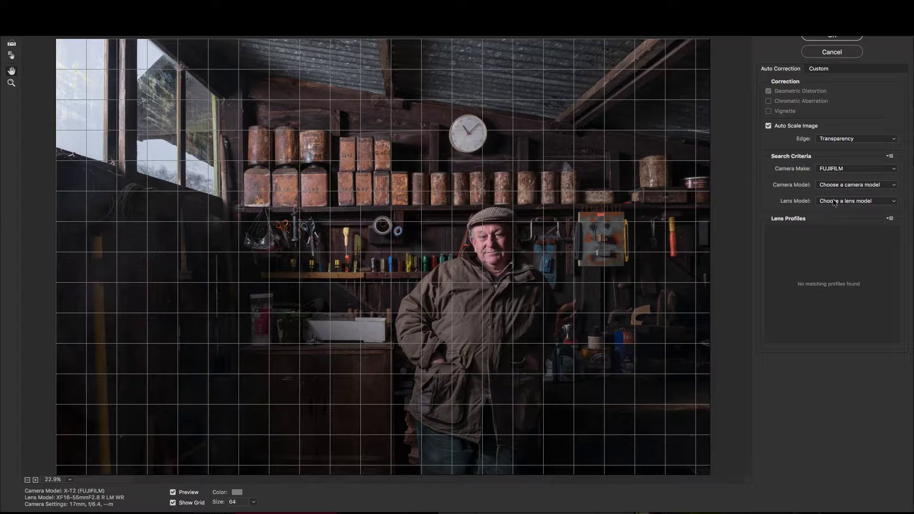
pyautogui.click(874, 188)
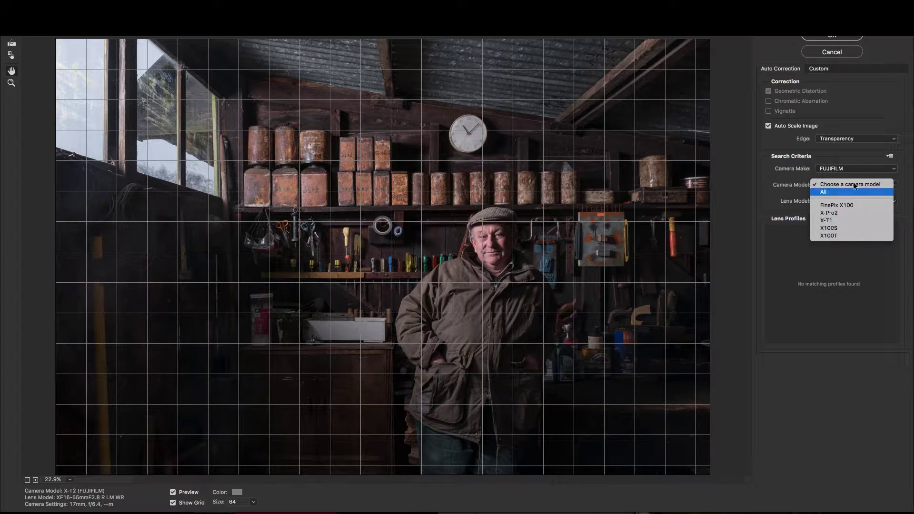
pyautogui.click(848, 166)
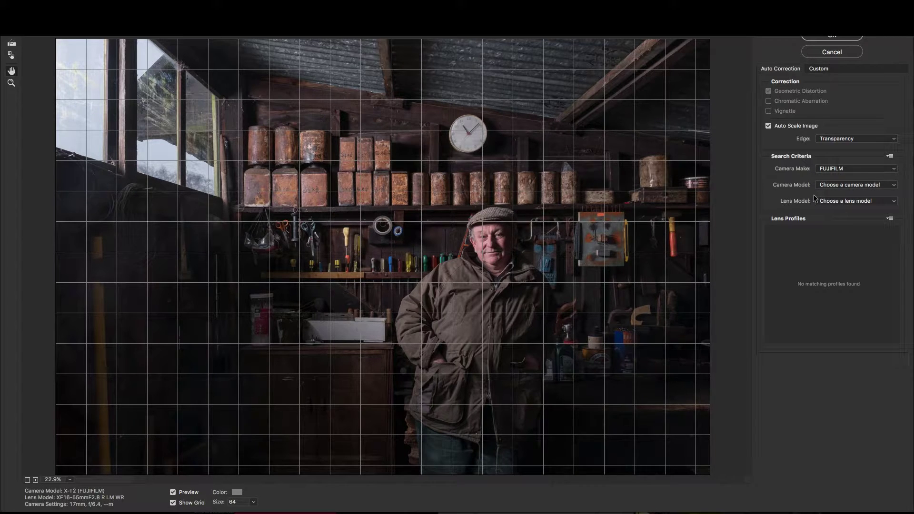
# Straighten the image with a custom lens correction angle of 0.85° and apply the filter
pyautogui.click(819, 69)
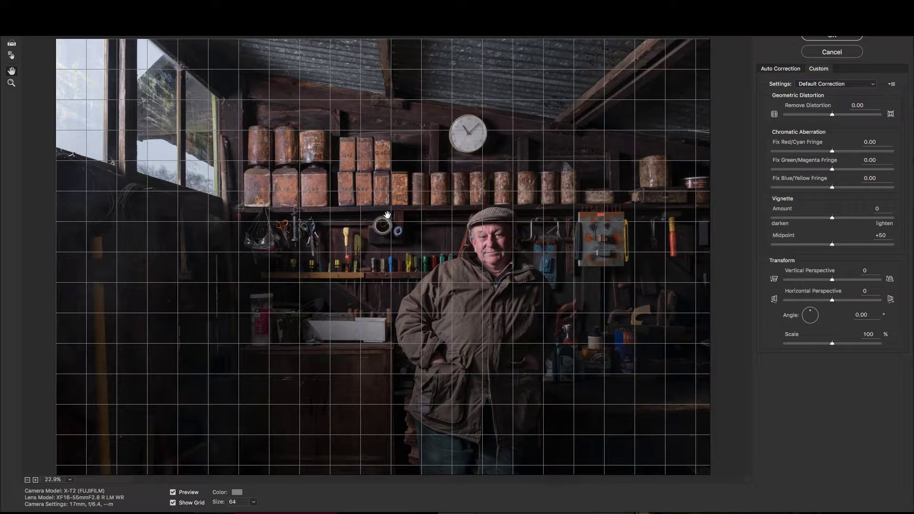
pyautogui.doubleClick(862, 314)
pyautogui.press('BackSpace')
pyautogui.write('.8')
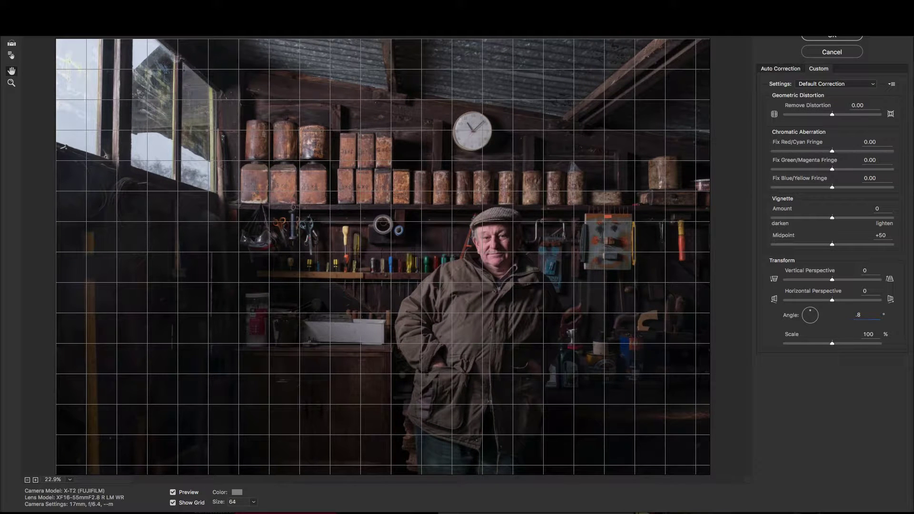
pyautogui.write('5')
pyautogui.click(834, 37)
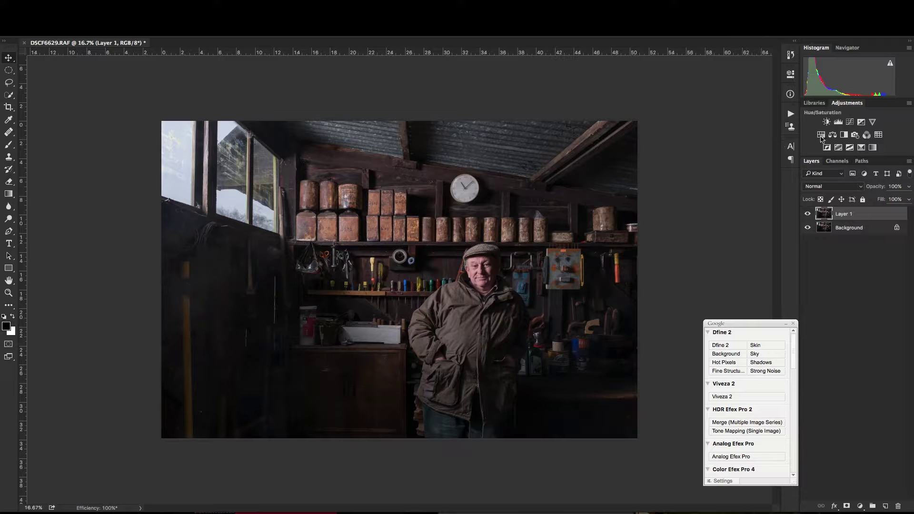
# Add a Hue/Saturation adjustment layer above the corrected photo and try the Multiply and Overlay blend modes on it
pyautogui.click(822, 136)
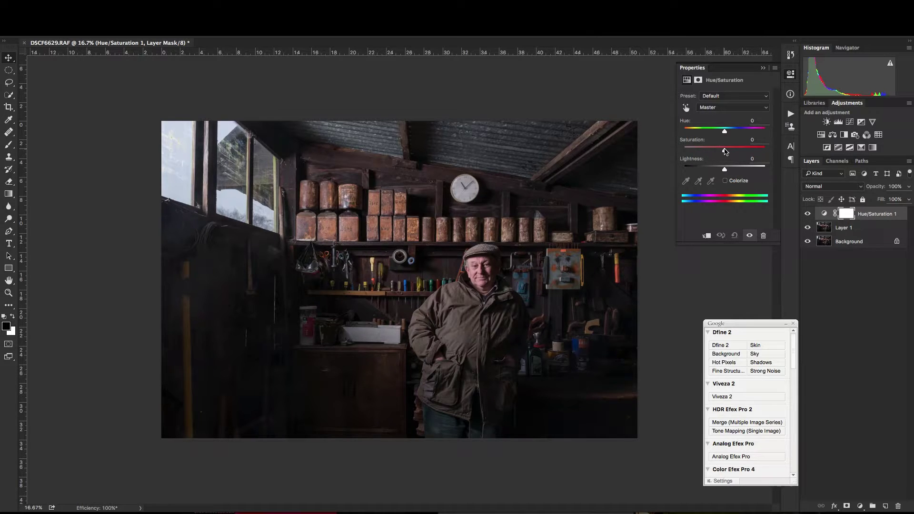
pyautogui.click(832, 187)
pyautogui.click(831, 212)
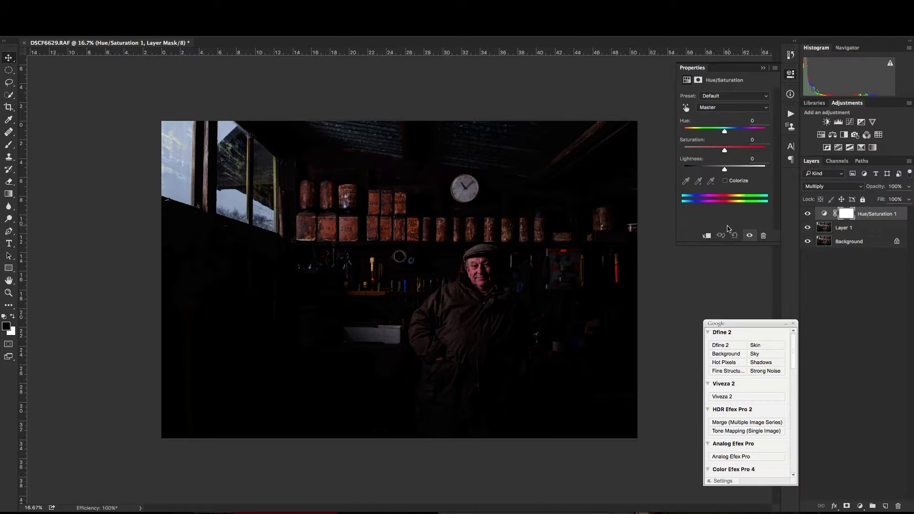
pyautogui.click(830, 187)
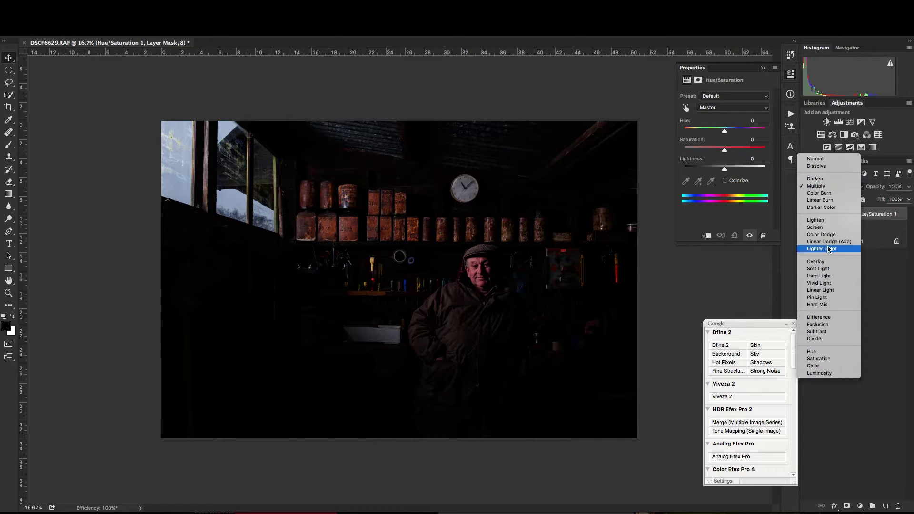
pyautogui.click(828, 263)
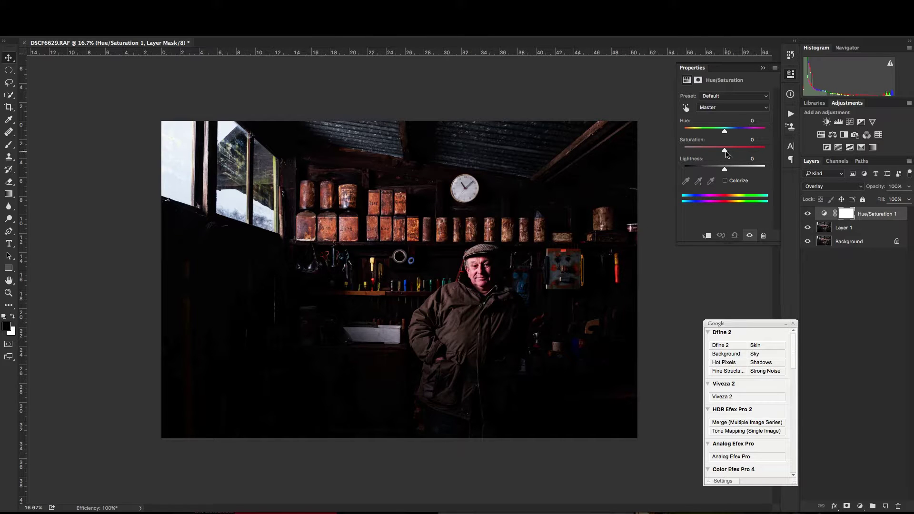
# Set the Hue/Saturation layer's saturation to -49, its blend mode to Soft Light and its opacity to 75%
pyautogui.moveTo(726, 152); pyautogui.dragTo(705, 152)
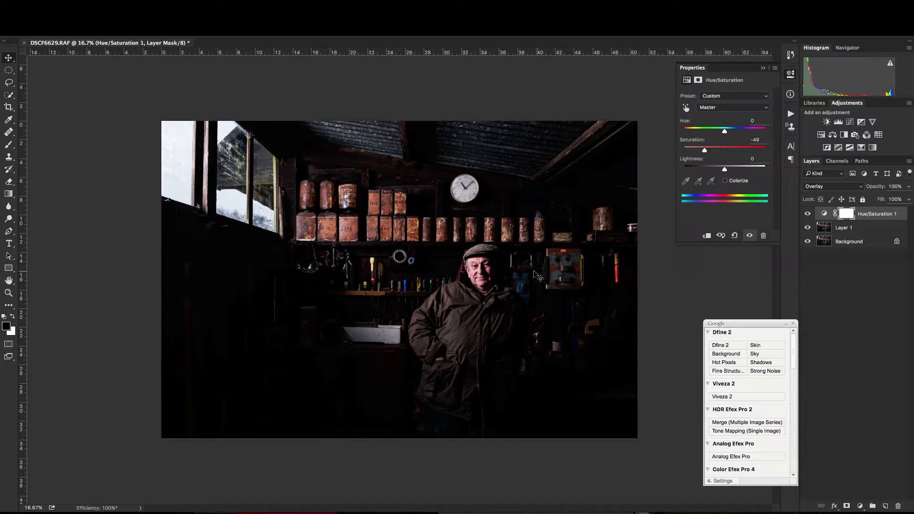
pyautogui.click(844, 187)
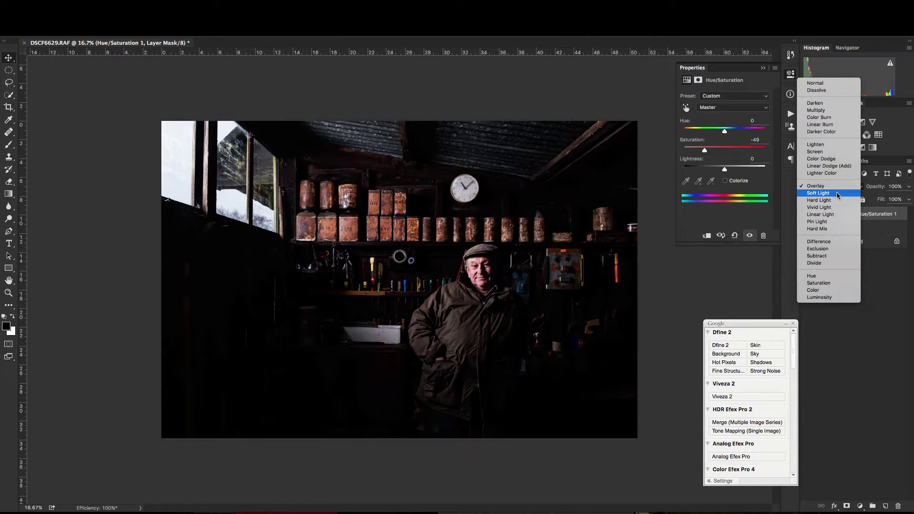
pyautogui.click(839, 193)
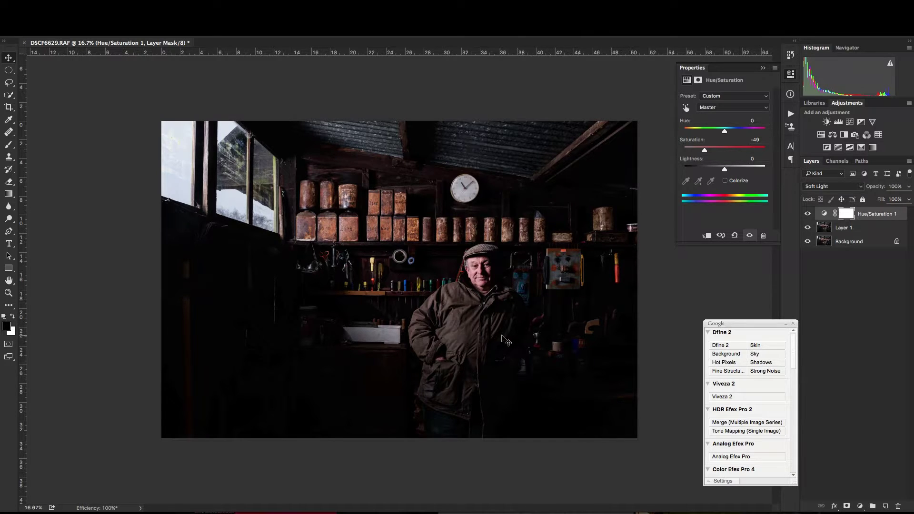
pyautogui.click(898, 187)
pyautogui.write('75')
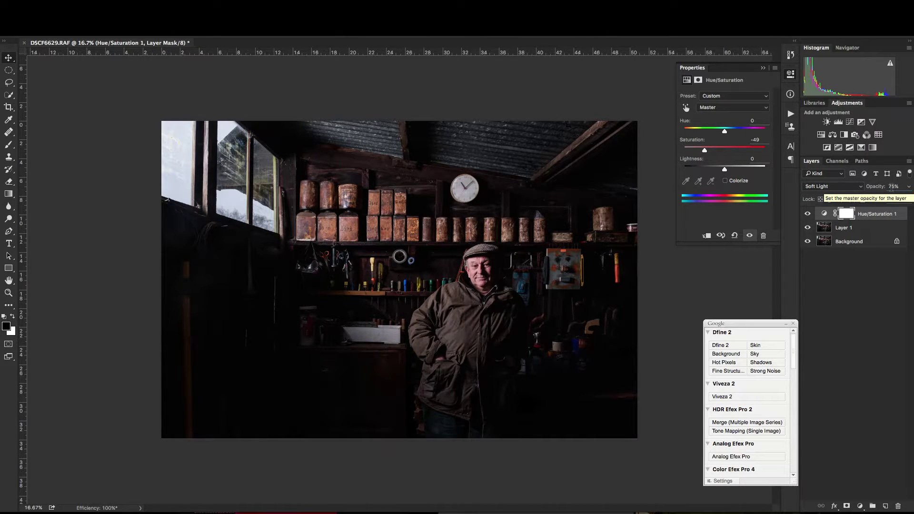
# Compare the photo with and without the Hue/Saturation adjustment
pyautogui.click(807, 215)
pyautogui.click(807, 215)
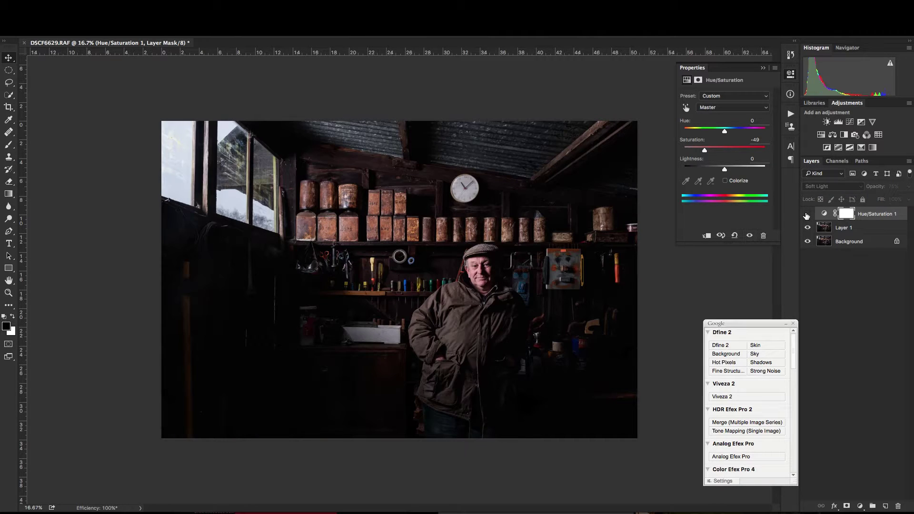
pyautogui.click(807, 215)
pyautogui.click(807, 216)
pyautogui.click(807, 215)
pyautogui.click(807, 216)
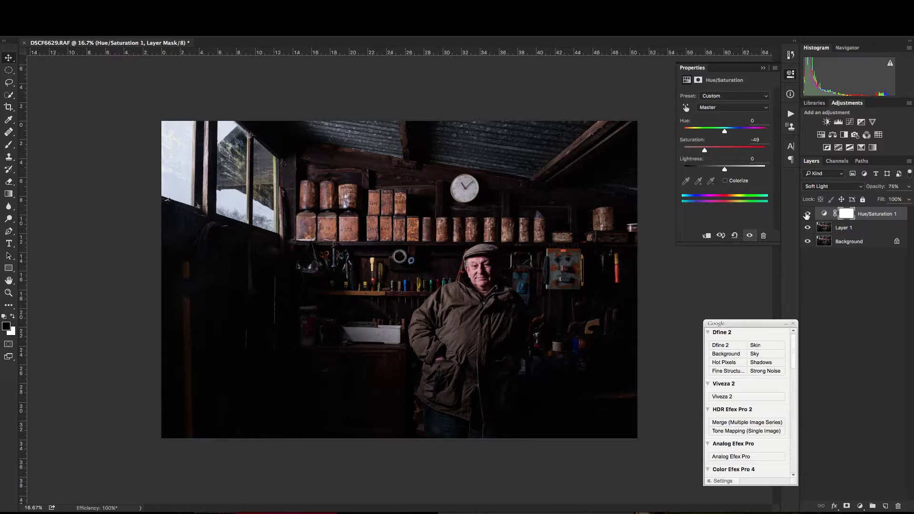
# Load the Red channel as a selection and add a Levels adjustment layer masked by it
pyautogui.click(839, 163)
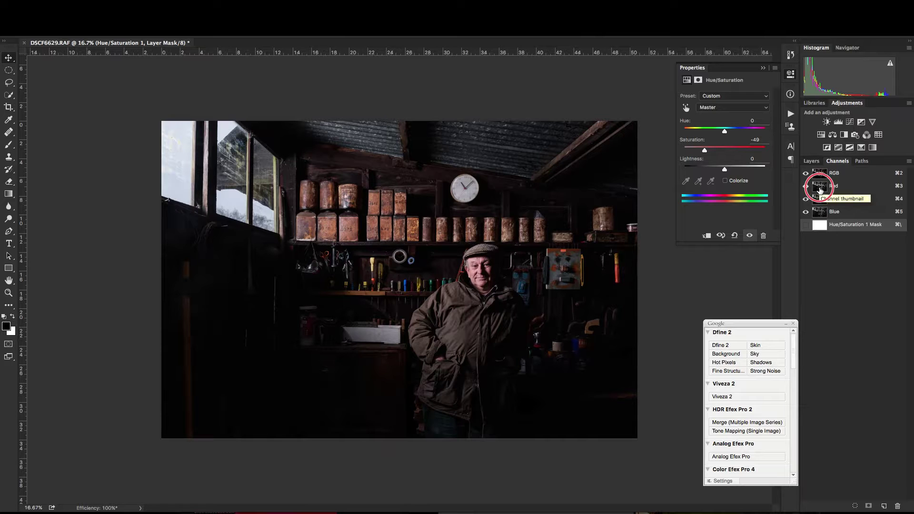
pyautogui.keyDown('super'); pyautogui.click(820, 189); pyautogui.keyUp('super')
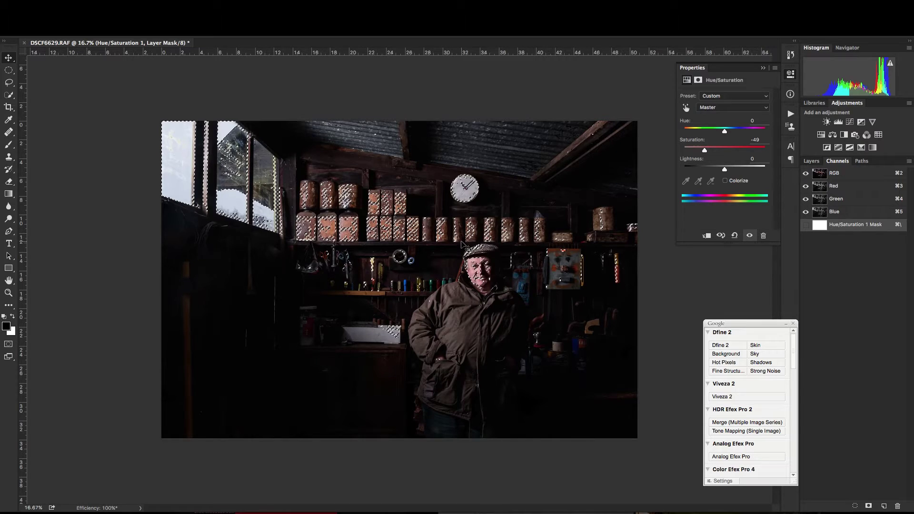
pyautogui.click(812, 162)
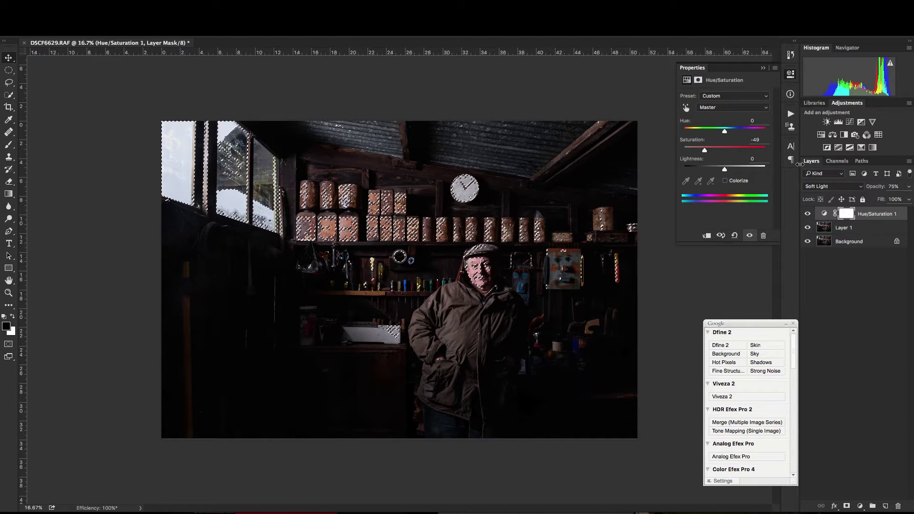
pyautogui.click(840, 123)
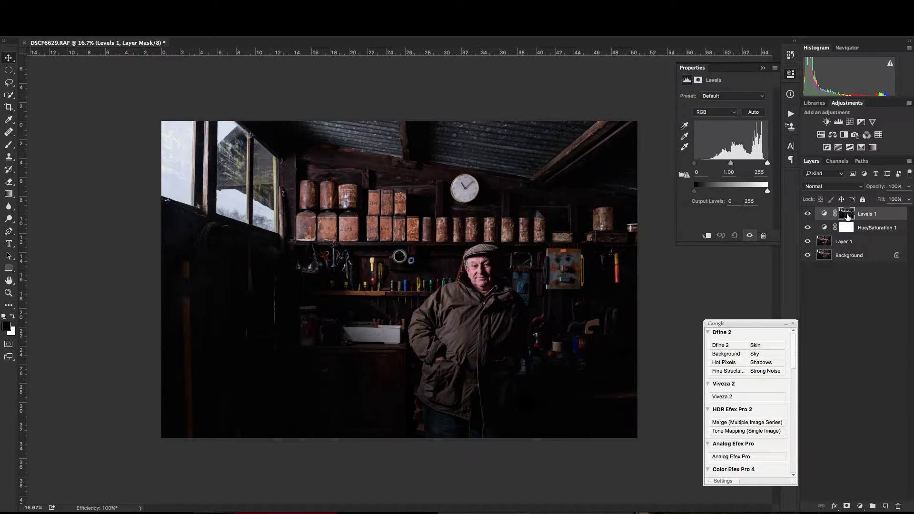
# Invert the Levels layer's mask and set the layer's blend mode to Luminosity
pyautogui.hotkey('ctrl', 'i')
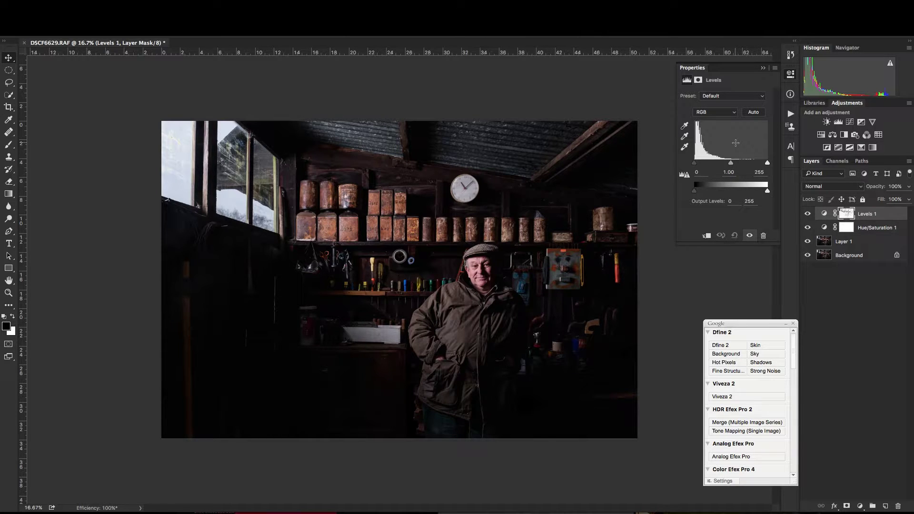
pyautogui.press('super+i')
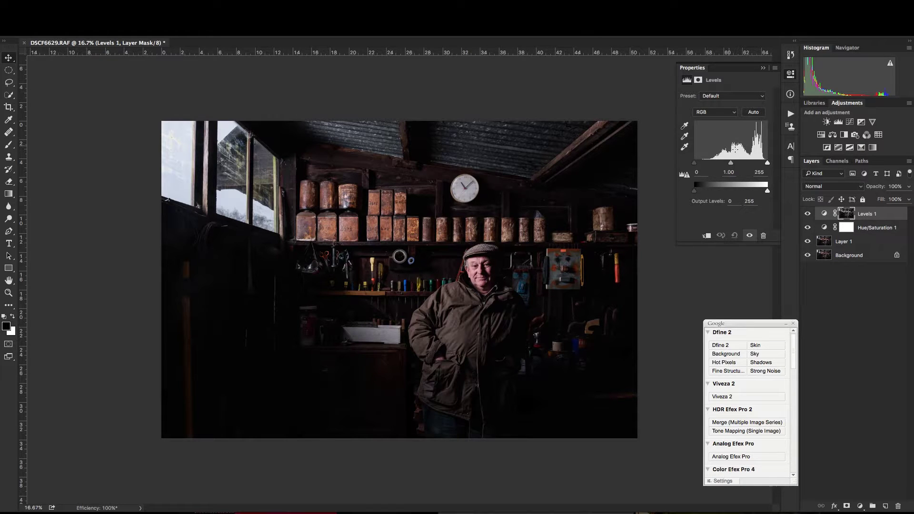
pyautogui.press('super+i')
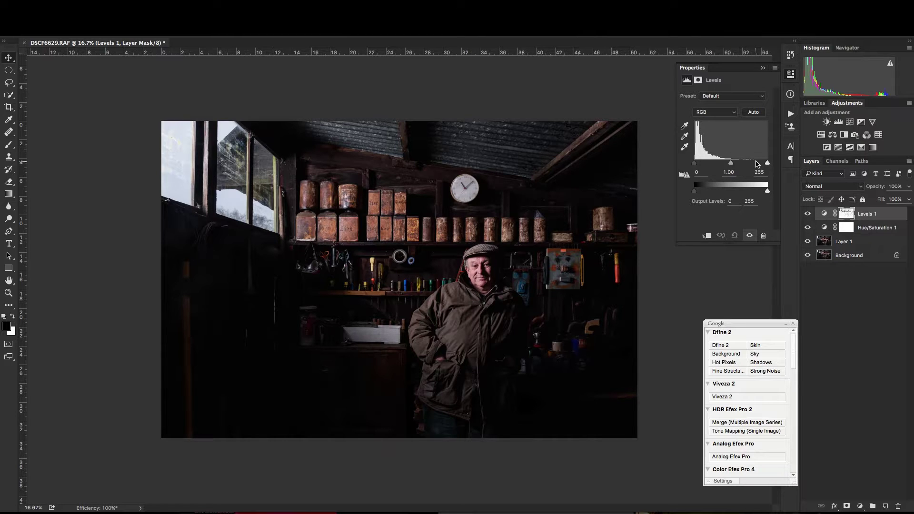
pyautogui.click(828, 187)
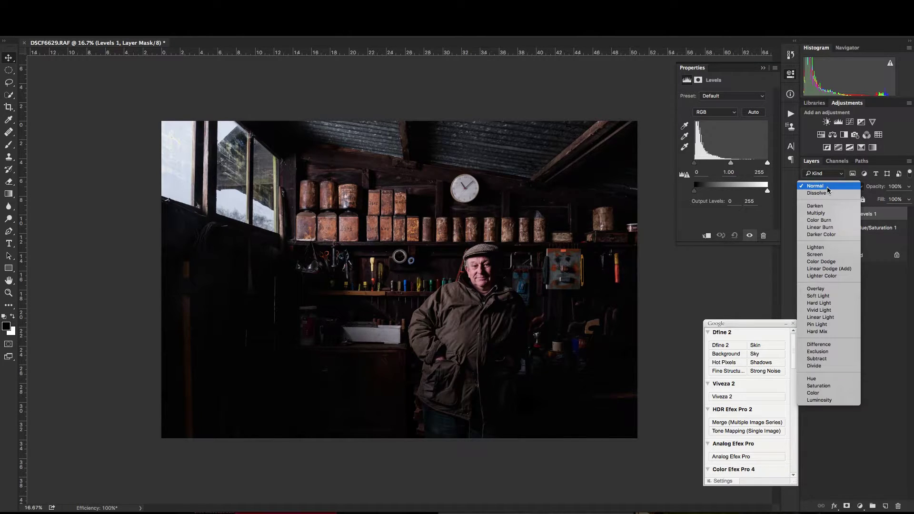
pyautogui.click(826, 401)
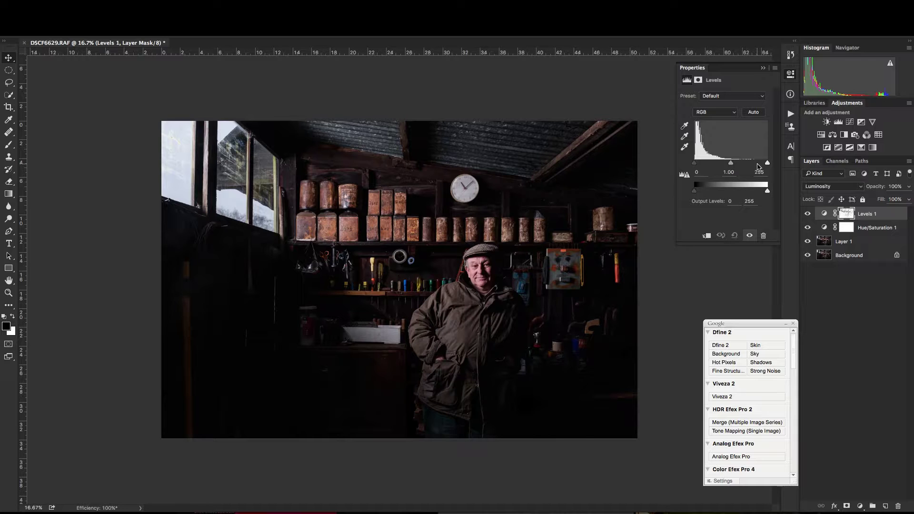
# Set the white input level of the Levels adjustment to 219, comparing the photo with and without the layer
pyautogui.moveTo(768, 165); pyautogui.dragTo(753, 165)
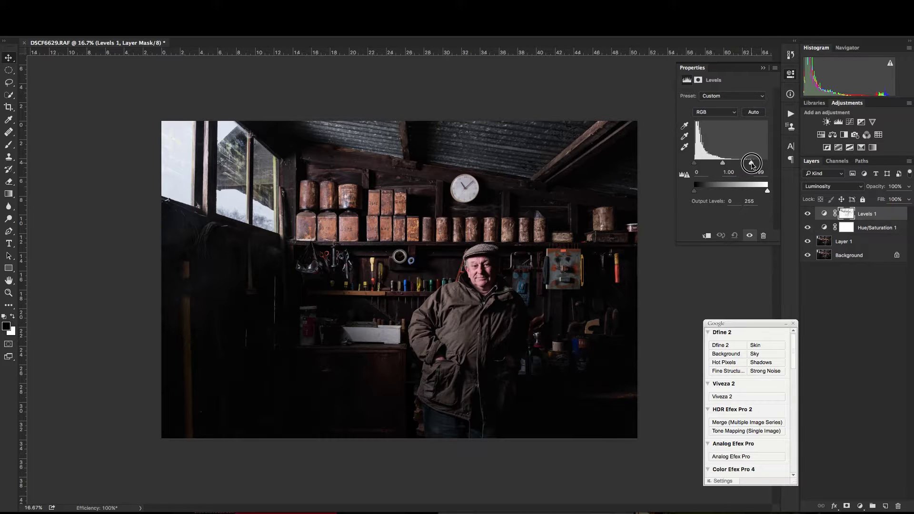
pyautogui.moveTo(753, 164)
pyautogui.mouseDown()
pyautogui.moveTo(770, 165)
pyautogui.moveTo(751, 165)
pyautogui.moveTo(768, 164)
pyautogui.moveTo(759, 164)
pyautogui.mouseUp()
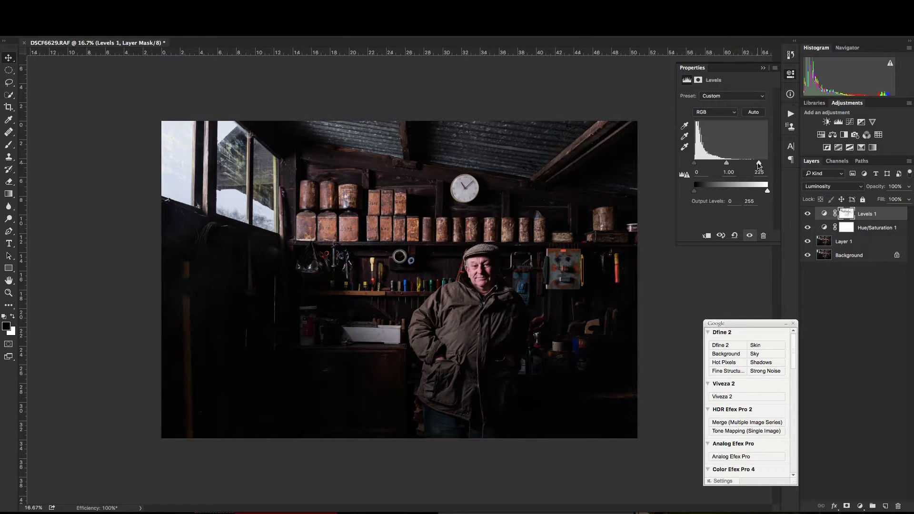
pyautogui.click(808, 215)
pyautogui.click(807, 215)
pyautogui.click(807, 215)
pyautogui.moveTo(759, 164); pyautogui.dragTo(758, 165)
pyautogui.click(808, 215)
pyautogui.click(808, 215)
pyautogui.click(807, 215)
pyautogui.click(808, 215)
# Load the RGB composite channel as a selection, add a Levels adjustment layer masked by it, and slightly raise its black input level
pyautogui.click(837, 162)
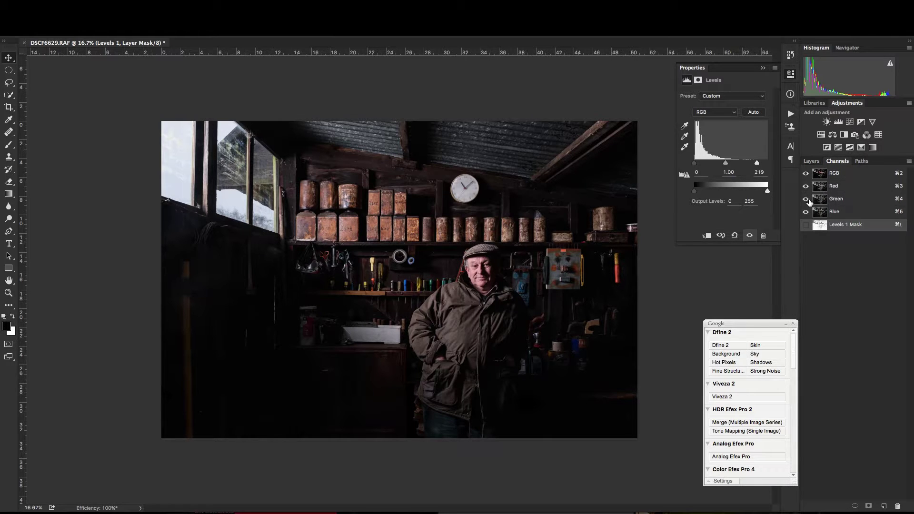
pyautogui.keyDown('super'); pyautogui.click(820, 175); pyautogui.keyUp('super')
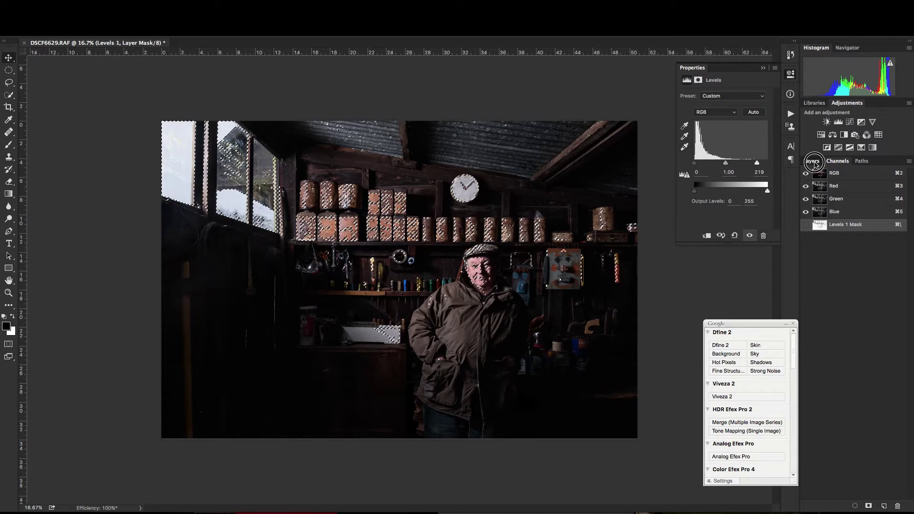
pyautogui.click(808, 162)
pyautogui.click(839, 122)
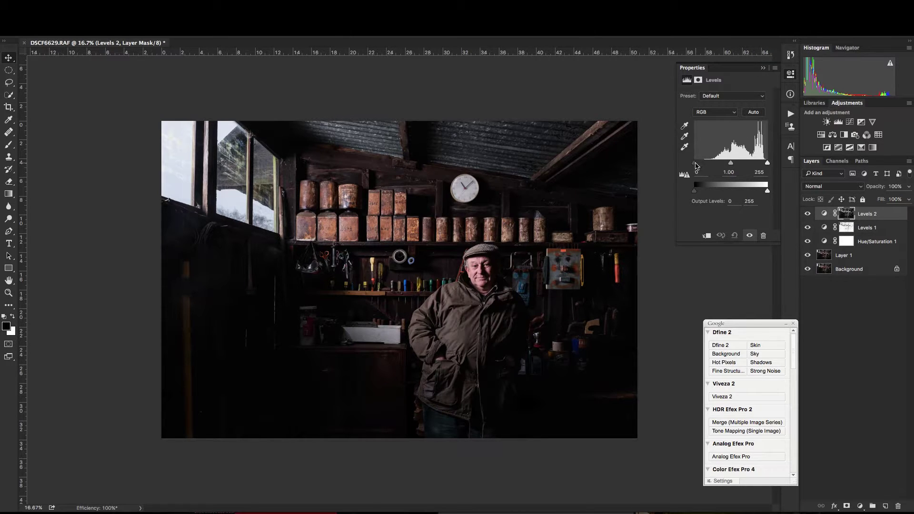
pyautogui.moveTo(695, 163)
pyautogui.mouseDown()
pyautogui.moveTo(705, 164)
pyautogui.moveTo(677, 163)
pyautogui.moveTo(705, 163)
pyautogui.moveTo(697, 163)
pyautogui.mouseUp()
# Add an unmasked Levels adjustment layer and set its white input level to 225, checking the highlight clipping preview
pyautogui.click(838, 123)
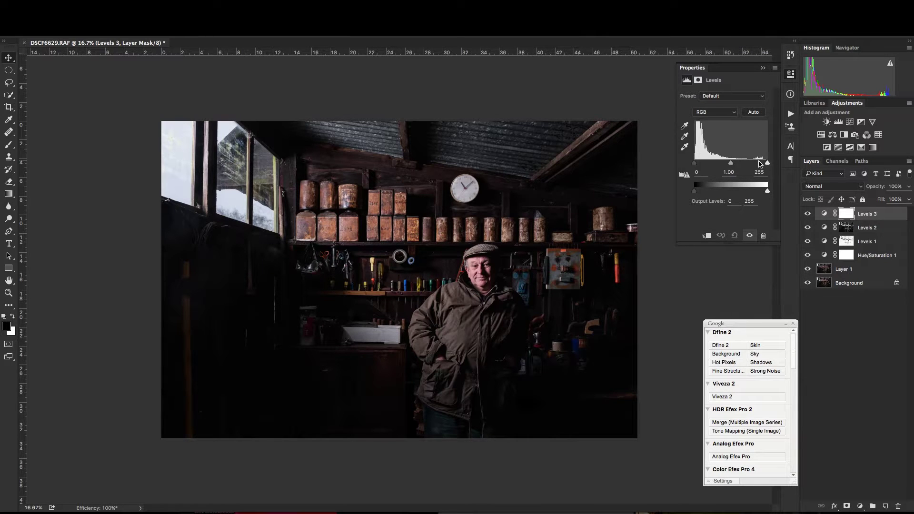
pyautogui.moveTo(768, 163); pyautogui.dragTo(764, 164)
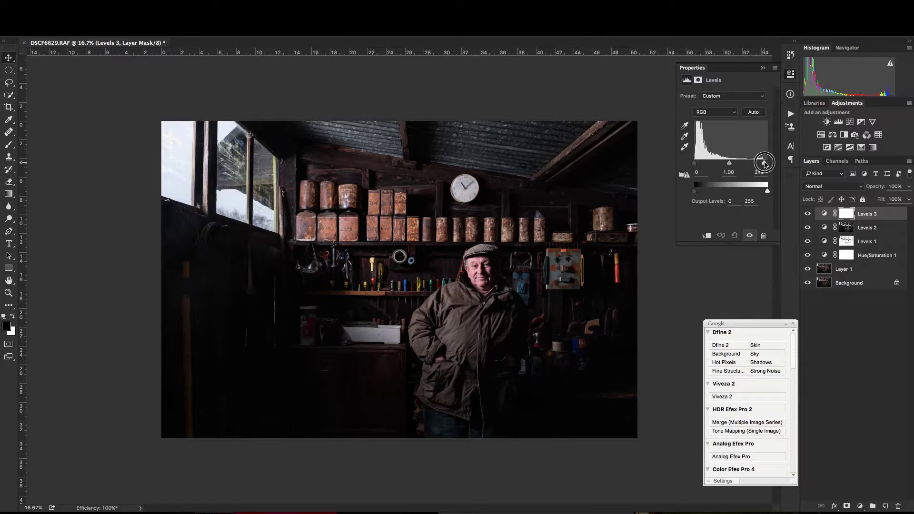
pyautogui.click(686, 148)
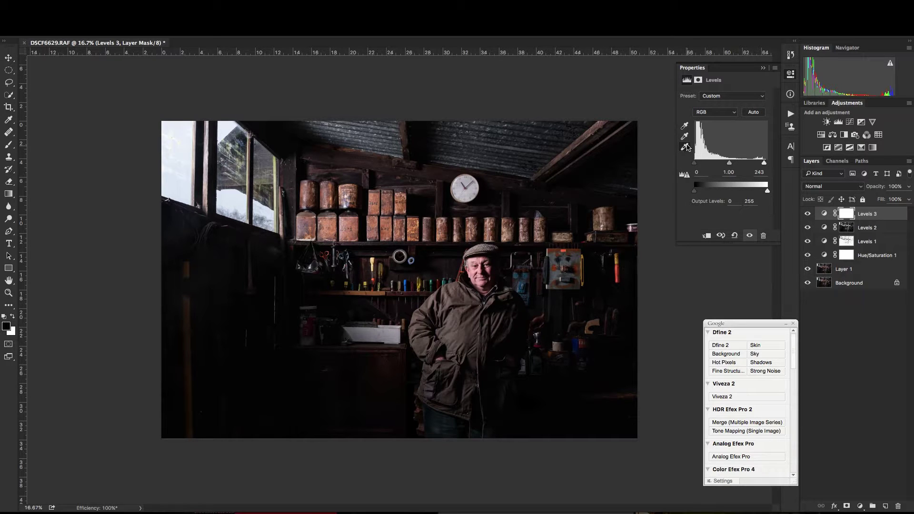
pyautogui.press('alt')
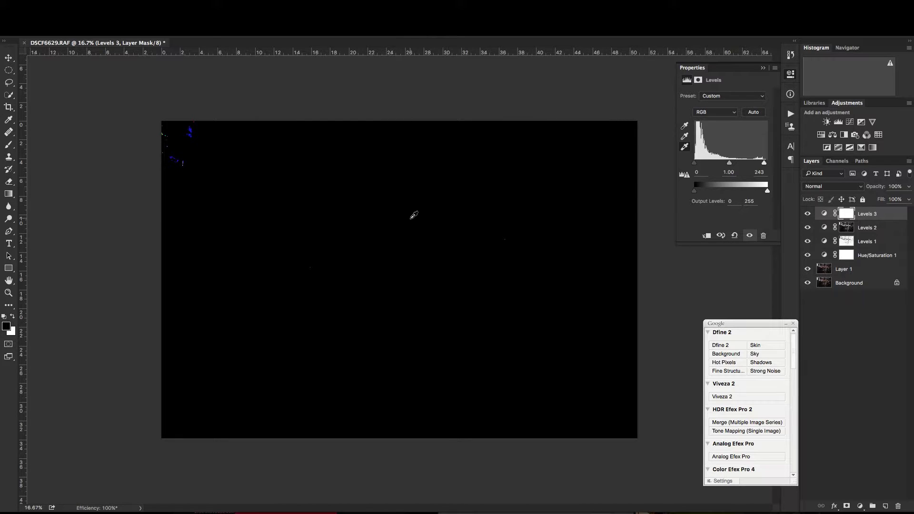
pyautogui.moveTo(763, 165); pyautogui.dragTo(760, 165)
pyautogui.press('alt')
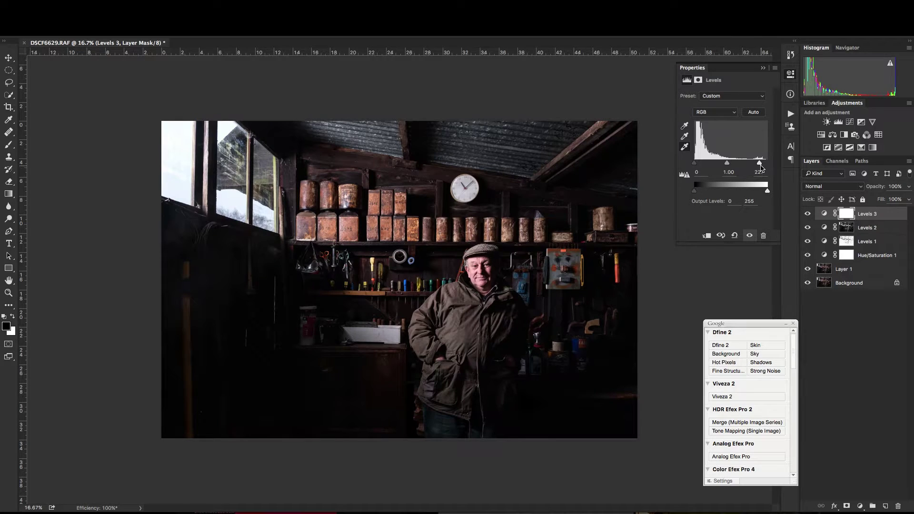
pyautogui.moveTo(760, 165); pyautogui.dragTo(760, 165)
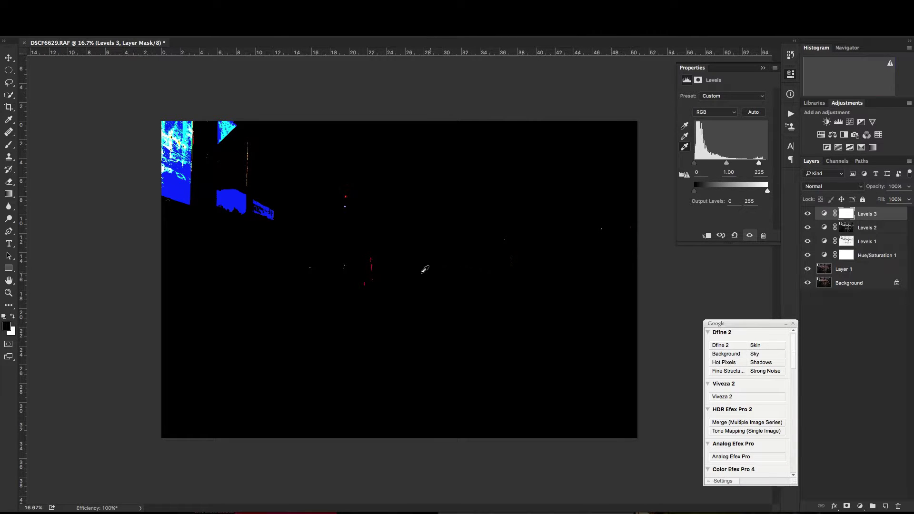
pyautogui.press('alt')
pyautogui.press('alt')
pyautogui.press('alt')
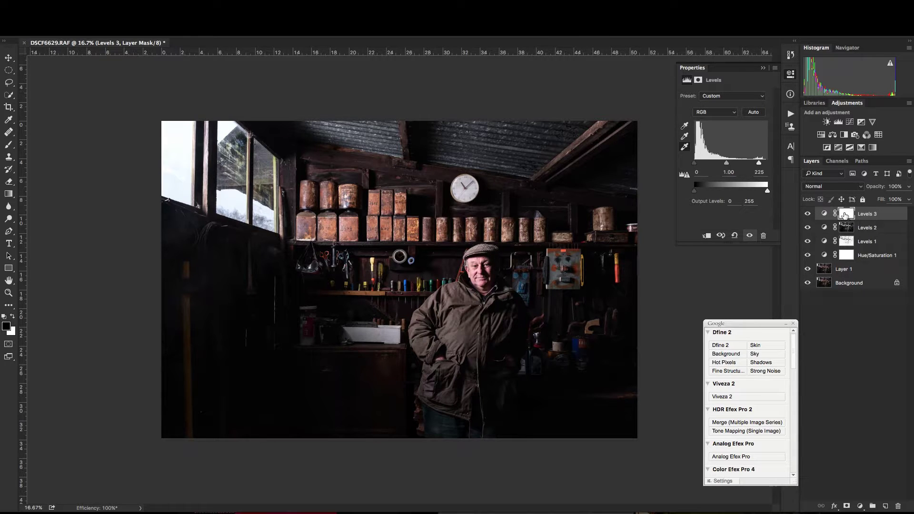
# Paint black over the windows on the newest Levels layer's mask to hide the brightening there
pyautogui.click(846, 215)
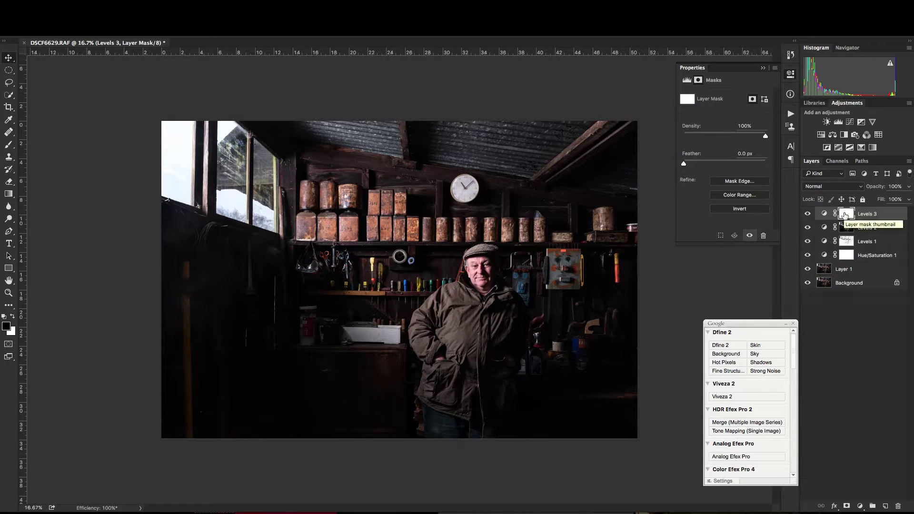
pyautogui.press('b')
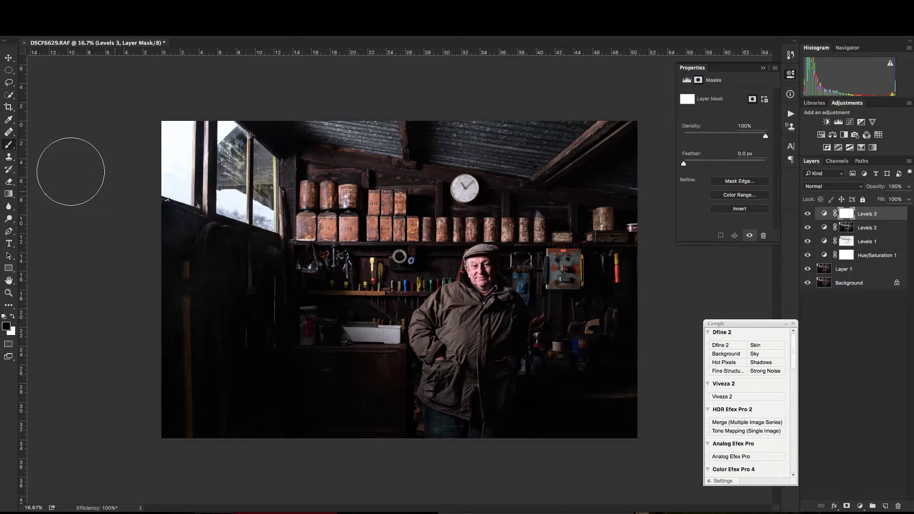
pyautogui.moveTo(132, 140); pyautogui.dragTo(167, 147)
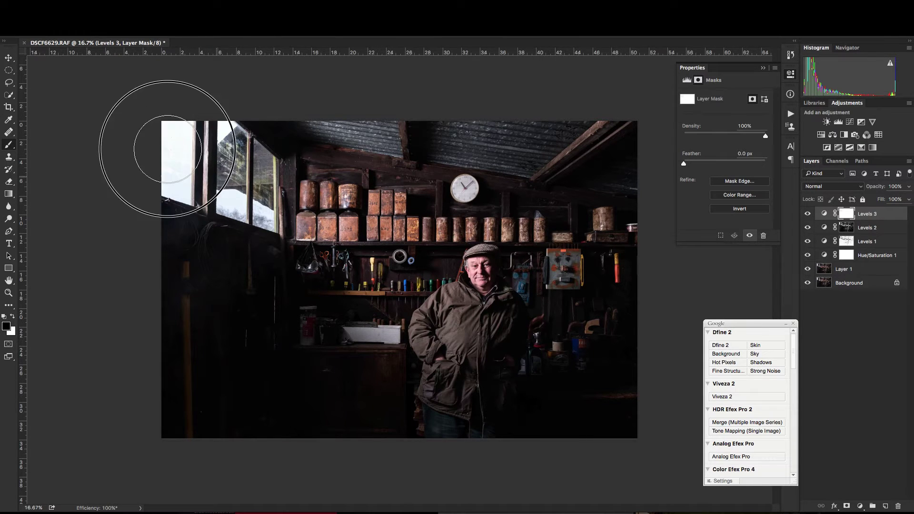
pyautogui.moveTo(242, 175); pyautogui.dragTo(229, 168)
pyautogui.moveTo(173, 126); pyautogui.dragTo(251, 184)
pyautogui.moveTo(186, 186); pyautogui.dragTo(171, 180)
pyautogui.moveTo(180, 163)
pyautogui.mouseDown()
pyautogui.moveTo(158, 147)
pyautogui.moveTo(159, 123)
pyautogui.moveTo(196, 125)
pyautogui.moveTo(243, 187)
pyautogui.mouseUp()
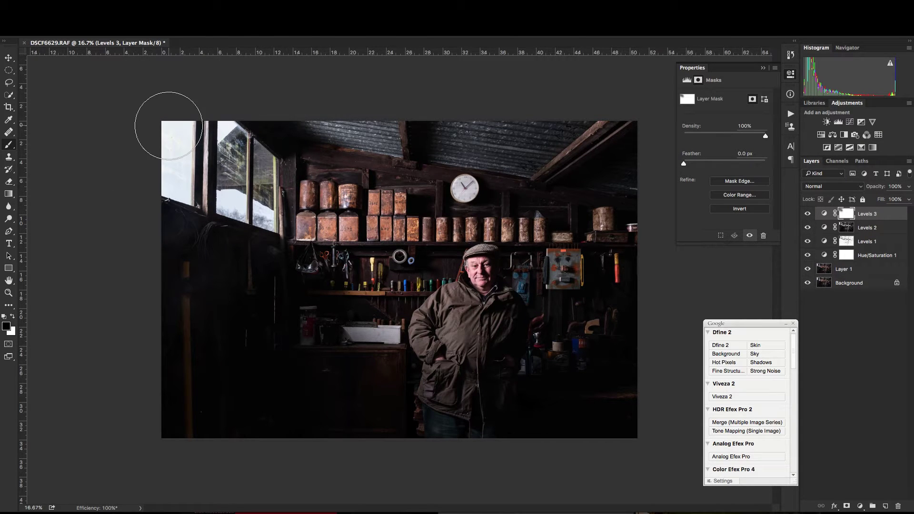
pyautogui.moveTo(173, 155)
pyautogui.mouseDown()
pyautogui.moveTo(142, 159)
pyautogui.moveTo(184, 121)
pyautogui.moveTo(254, 188)
pyautogui.moveTo(234, 190)
pyautogui.moveTo(205, 139)
pyautogui.mouseUp()
# Check the highlight clipping preview using a temporary Levels adjustment layer, and delete that layer
pyautogui.click(839, 122)
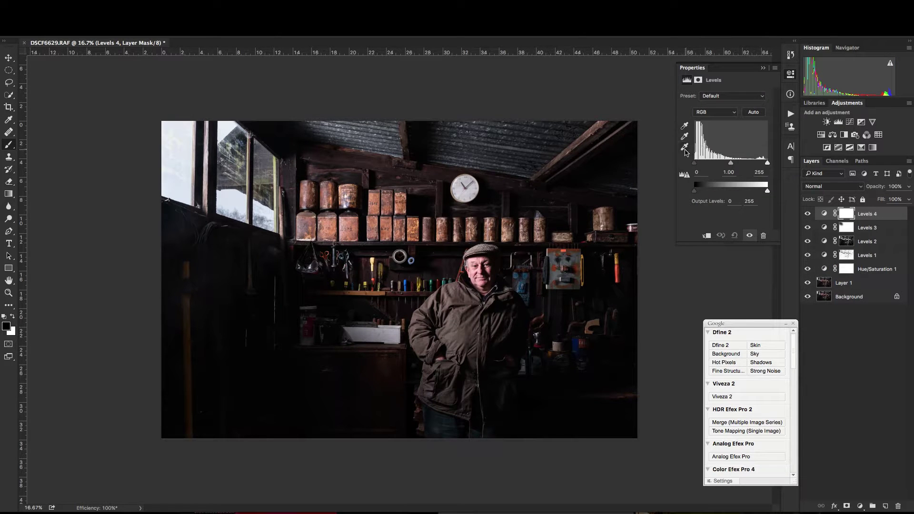
pyautogui.click(685, 147)
pyautogui.press('alt')
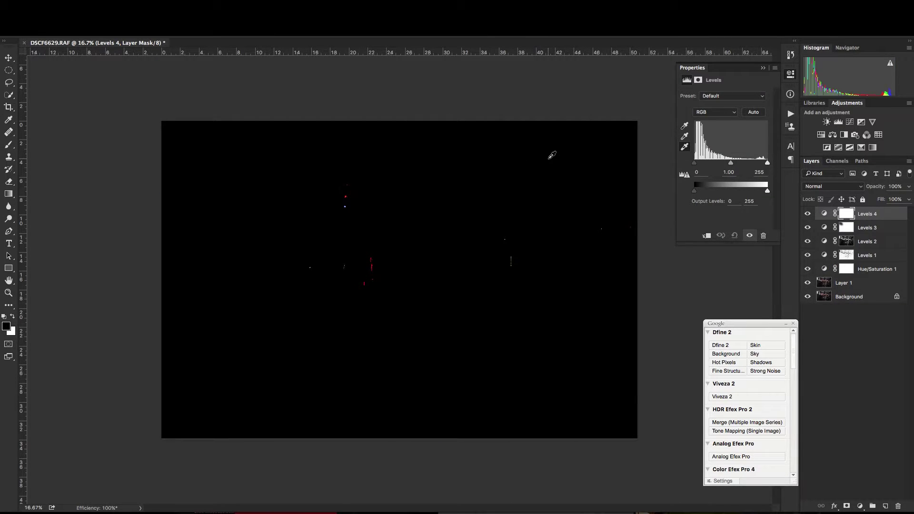
pyautogui.press('alt')
pyautogui.press('alt')
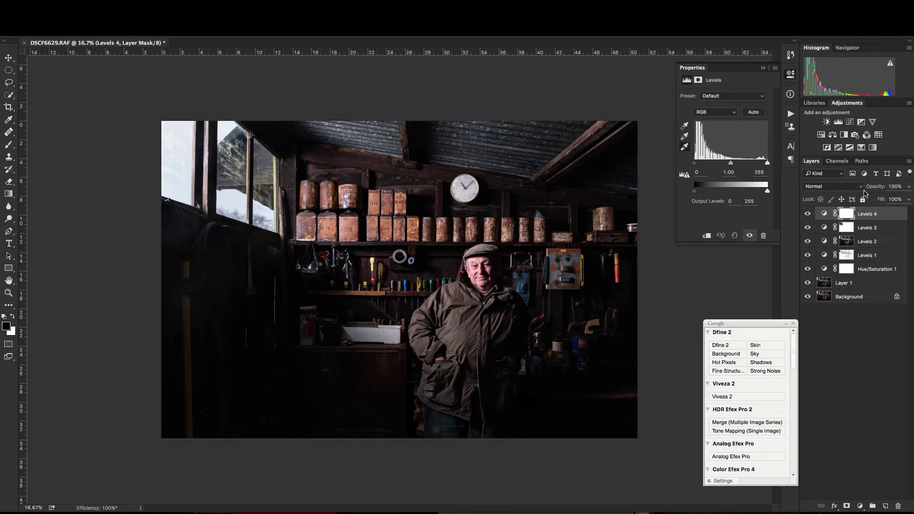
pyautogui.press('Delete')
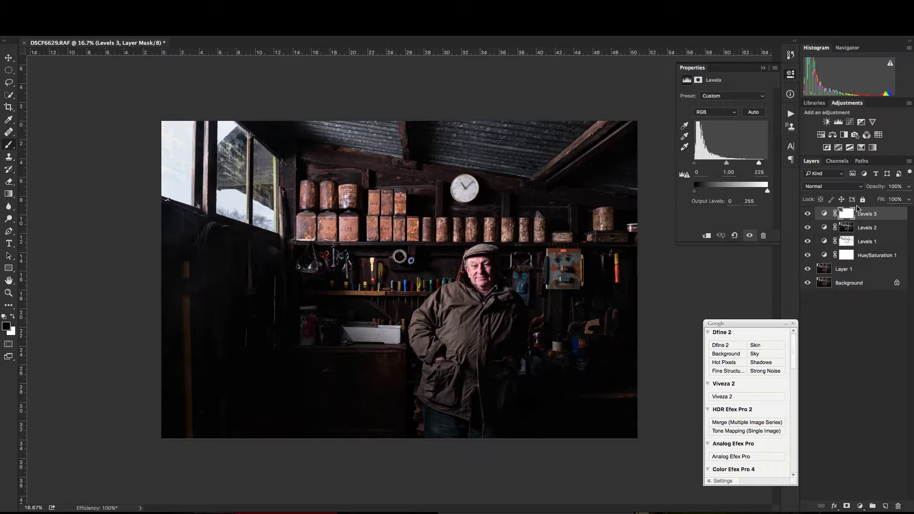
# Create an empty layer above the adjustments and set up the Healing Brush to sample the layers below
pyautogui.click(886, 507)
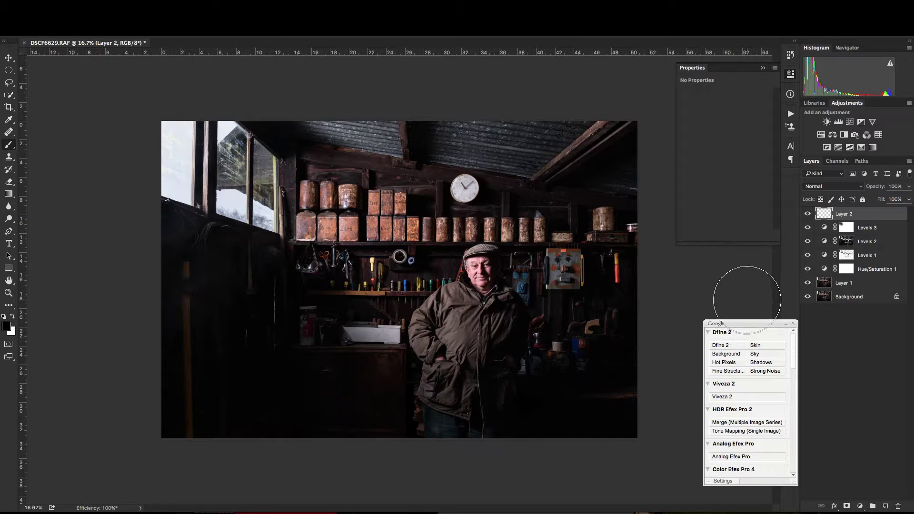
pyautogui.press('[')
pyautogui.press('[')
pyautogui.press('j')
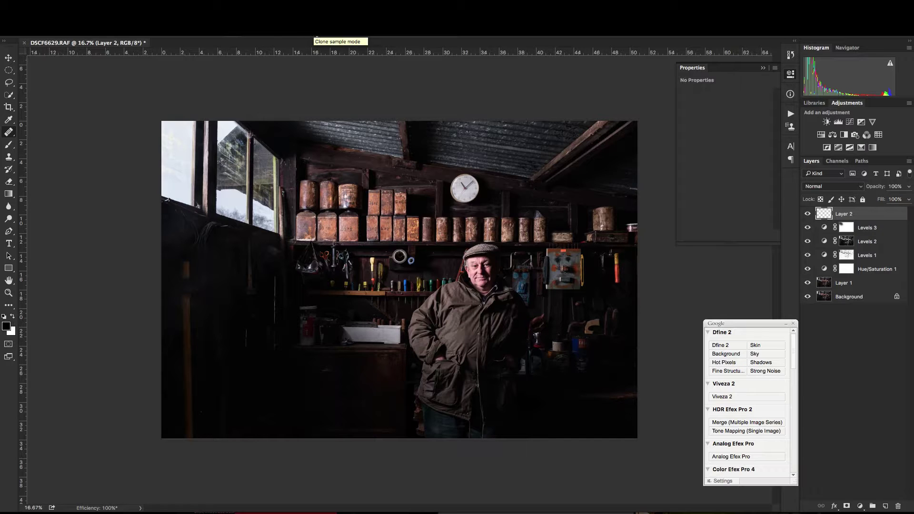
pyautogui.click(317, 36)
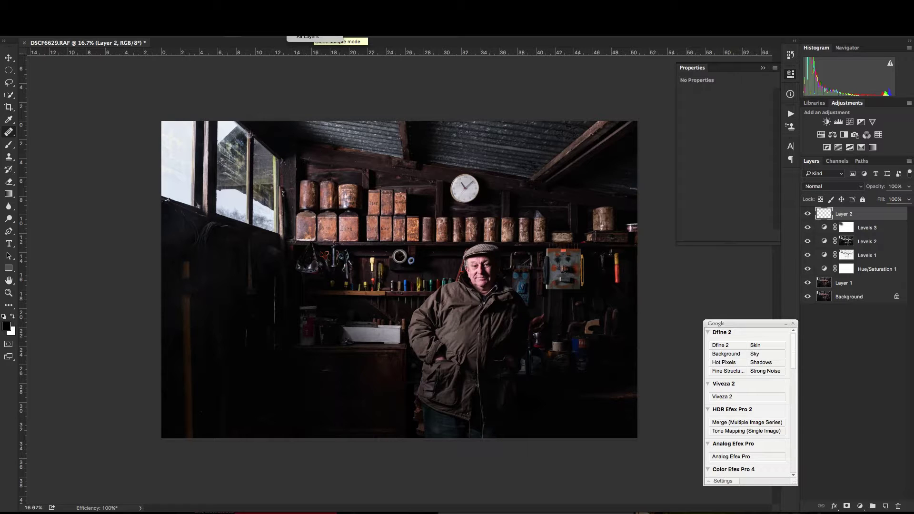
pyautogui.click(313, 30)
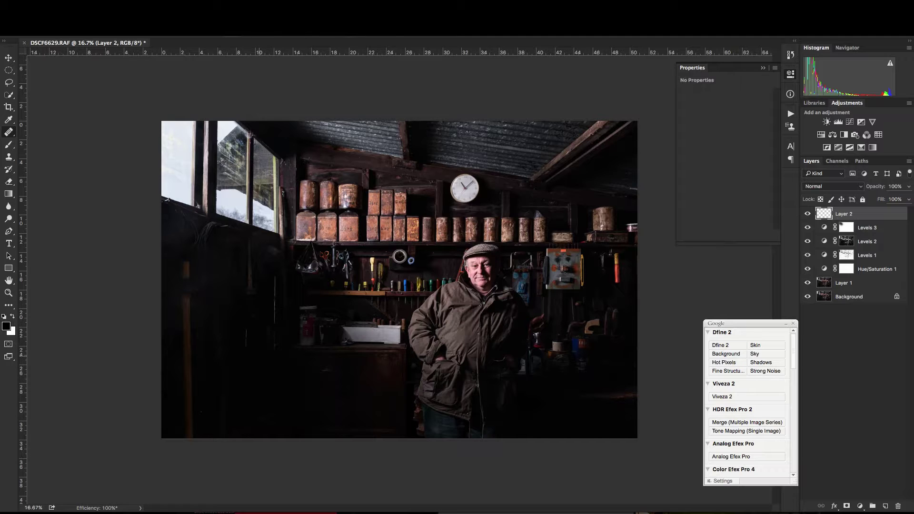
# Enlarge the Healing Brush and remove the short bright vertical streak on the dark wall near the cabinet
pyautogui.press('super+plus')
pyautogui.press('super+plus')
pyautogui.press('super+plus')
pyautogui.press('super+plus')
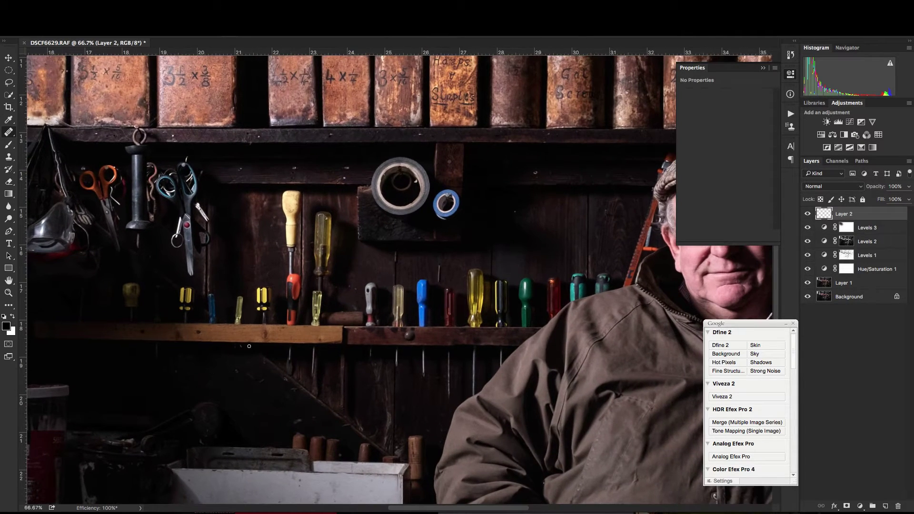
pyautogui.moveTo(216, 376); pyautogui.dragTo(567, 161)
pyautogui.moveTo(215, 352); pyautogui.dragTo(304, 298)
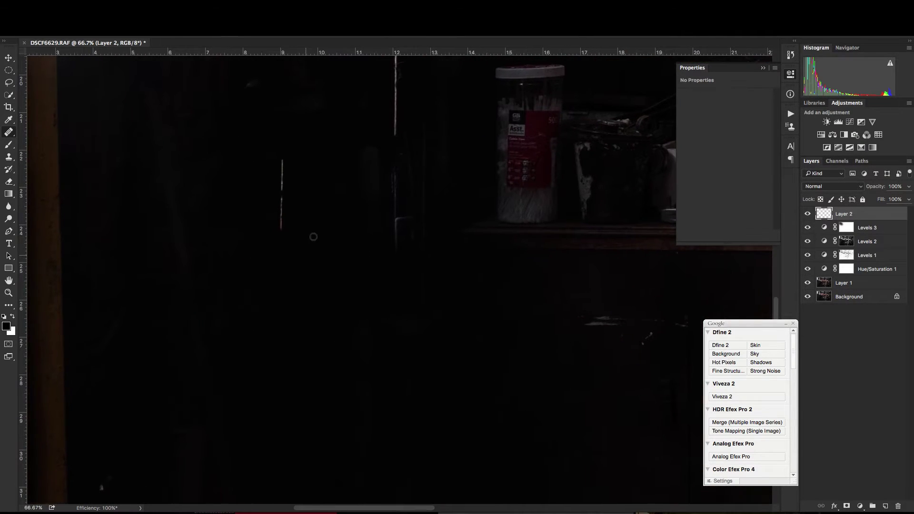
pyautogui.press(']')
pyautogui.press(']')
pyautogui.press(']')
pyautogui.press(']')
pyautogui.press(']')
pyautogui.press(']')
pyautogui.press('[')
pyautogui.press(']')
pyautogui.keyDown('alt'); pyautogui.click(322, 258); pyautogui.keyUp('alt')
pyautogui.moveTo(288, 210)
pyautogui.mouseDown()
pyautogui.moveTo(278, 151)
pyautogui.moveTo(285, 213)
pyautogui.mouseUp()
# Heal away the long bright vertical line on the dark wall beneath the window, sampling nearby dark areas
pyautogui.keyDown('alt'); pyautogui.click(351, 259); pyautogui.keyUp('alt')
pyautogui.moveTo(400, 243)
pyautogui.mouseDown()
pyautogui.moveTo(391, 192)
pyautogui.moveTo(394, 223)
pyautogui.moveTo(388, 102)
pyautogui.mouseUp()
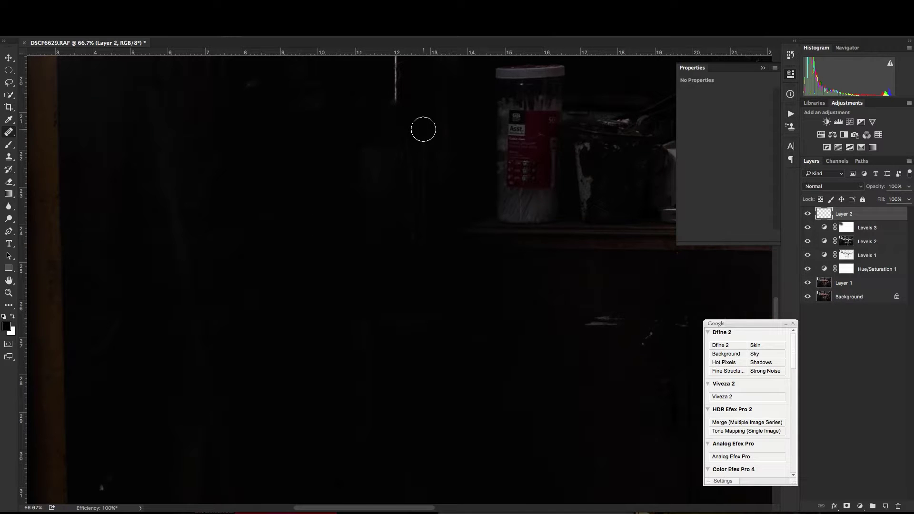
pyautogui.scroll(5, 339, 202)
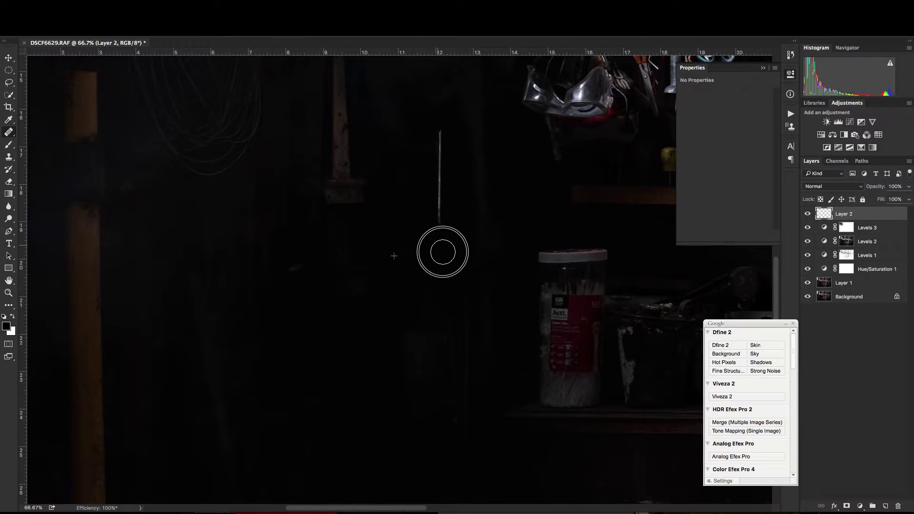
pyautogui.keyDown('alt'); pyautogui.click(473, 277); pyautogui.keyUp('alt')
pyautogui.moveTo(430, 229)
pyautogui.mouseDown()
pyautogui.moveTo(441, 200)
pyautogui.moveTo(440, 138)
pyautogui.mouseUp()
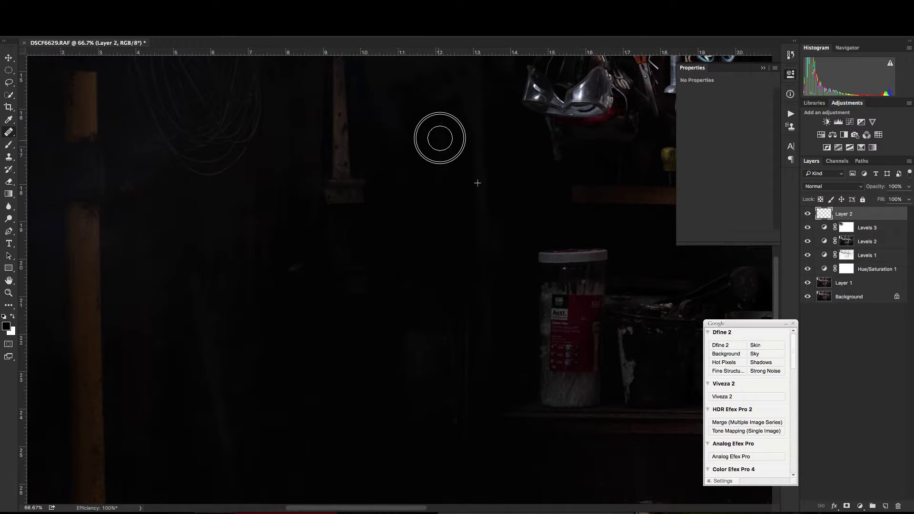
# Heal the small bright speck beside the lower end of the wooden pole
pyautogui.press('super+minus')
pyautogui.press('super+minus')
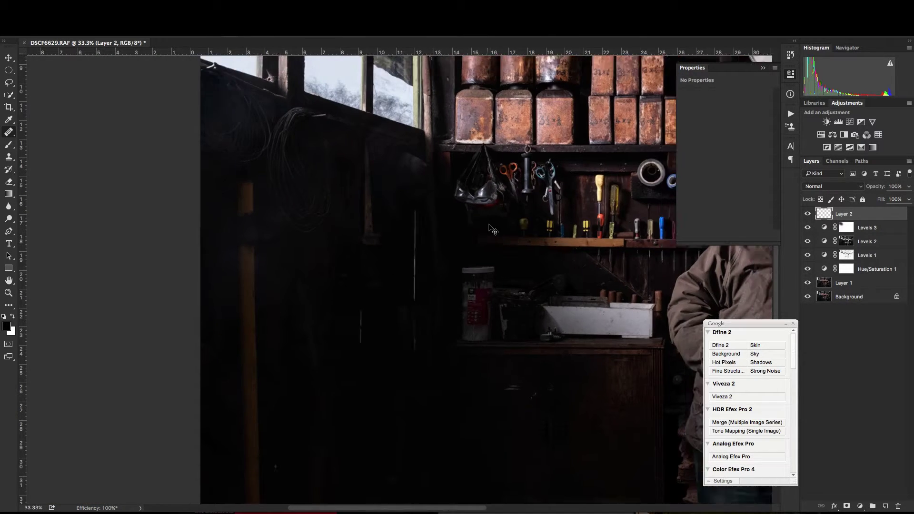
pyautogui.press('super+minus')
pyautogui.press('super+plus')
pyautogui.press('super+plus')
pyautogui.press('super+plus')
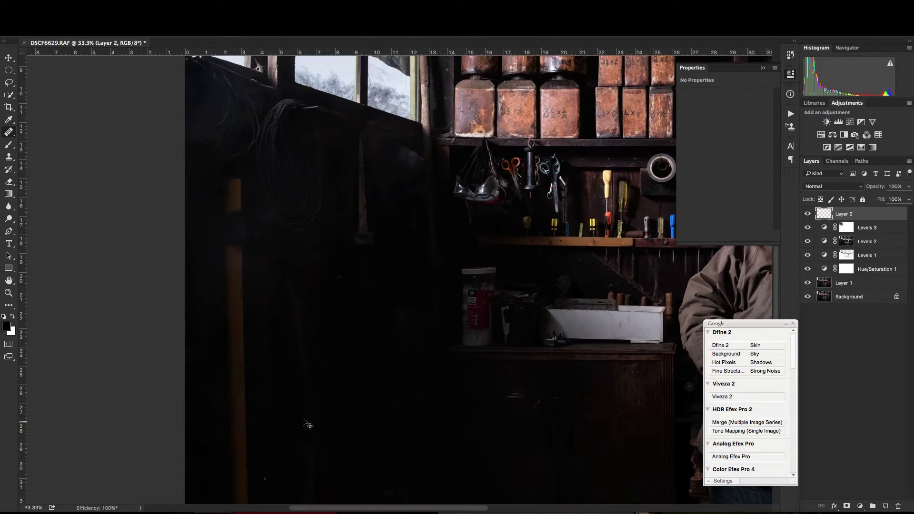
pyautogui.moveTo(244, 432); pyautogui.dragTo(407, 192)
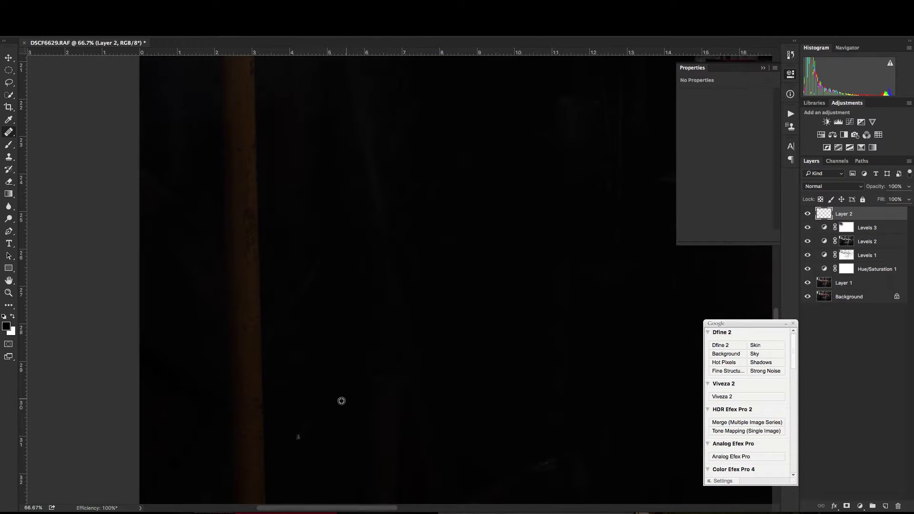
pyautogui.click(299, 434)
# Heal the small light marks on the cabinet front just below the horizontal scratches, sampling the dark wood beneath
pyautogui.press('super+minus')
pyautogui.press('super+minus')
pyautogui.press('super+minus')
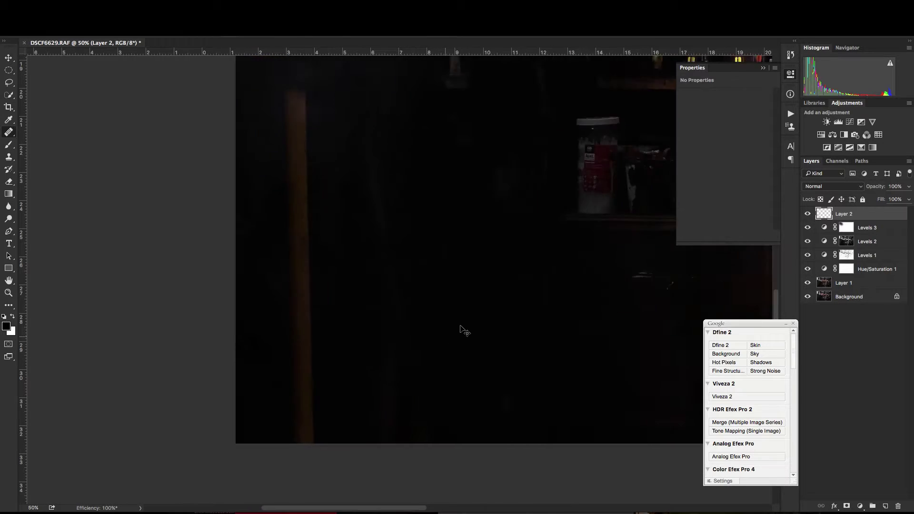
pyautogui.press('super+plus')
pyautogui.press('super+plus')
pyautogui.press('super+plus')
pyautogui.press('super+plus')
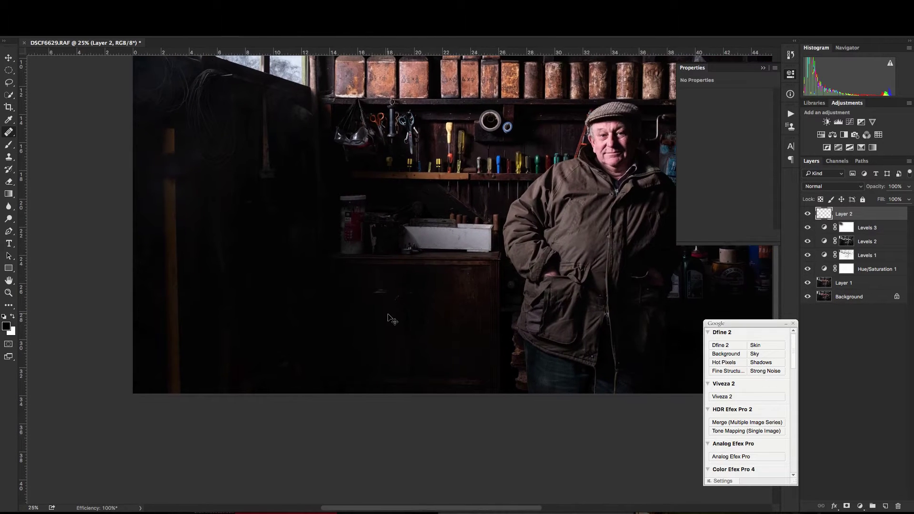
pyautogui.press('super+plus')
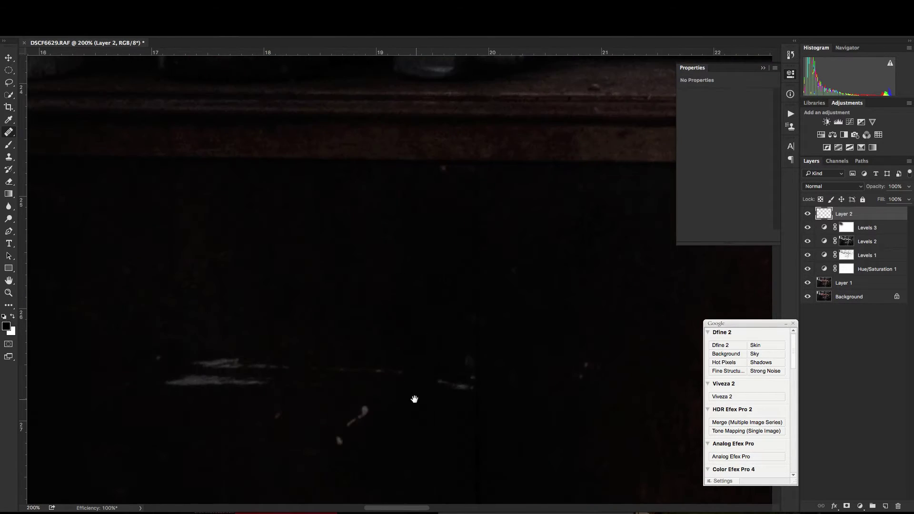
pyautogui.scroll(-5, 419, 286)
pyautogui.keyDown('alt'); pyautogui.click(363, 330); pyautogui.keyUp('alt')
pyautogui.click(364, 232)
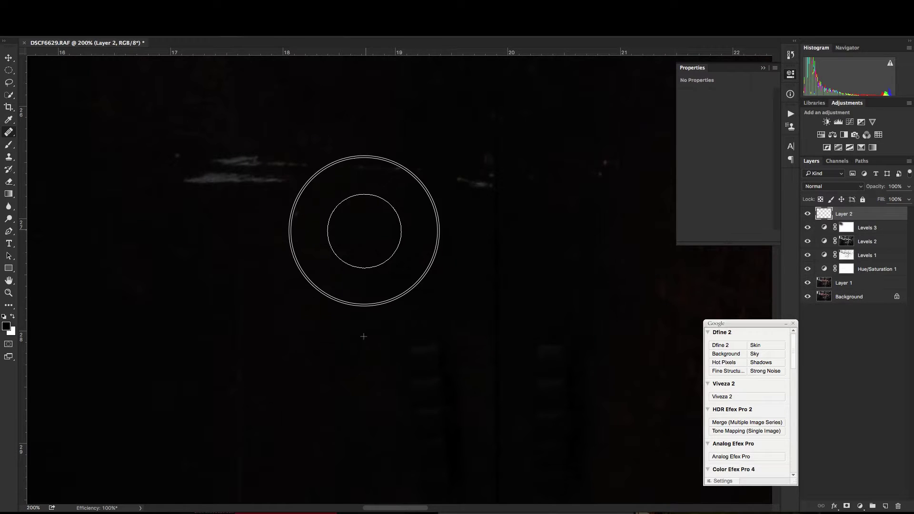
# Heal away the horizontal row of light scratches across the dark cabinet front
pyautogui.keyDown('alt'); pyautogui.click(196, 295); pyautogui.keyUp('alt')
pyautogui.moveTo(166, 169)
pyautogui.mouseDown()
pyautogui.moveTo(245, 172)
pyautogui.moveTo(300, 198)
pyautogui.moveTo(318, 179)
pyautogui.moveTo(461, 172)
pyautogui.mouseUp()
pyautogui.keyDown('alt'); pyautogui.click(471, 289); pyautogui.keyUp('alt')
pyautogui.press('super+minus')
pyautogui.press('super+minus')
pyautogui.press('super+minus')
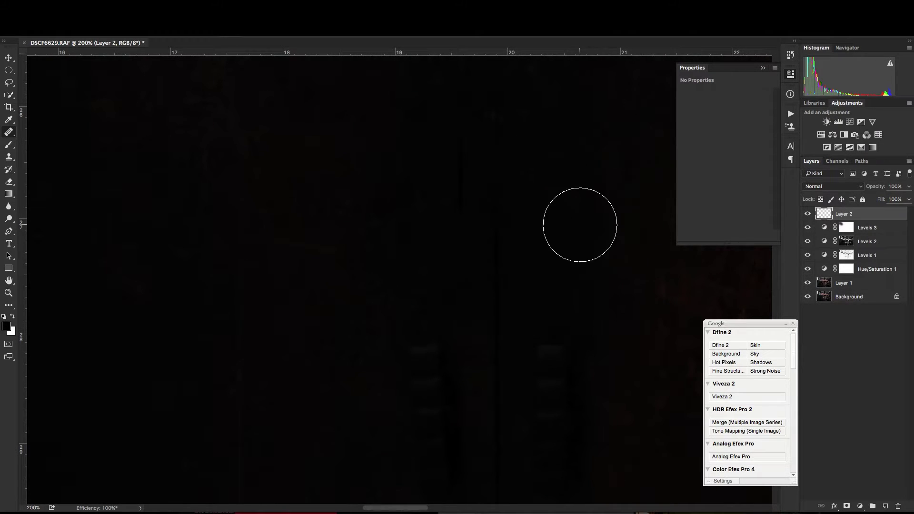
# Heal the small bright speck and the horizontal scratch near the top of the cabinet door, sampling the dark wood below
pyautogui.press('super+plus')
pyautogui.press('super+plus')
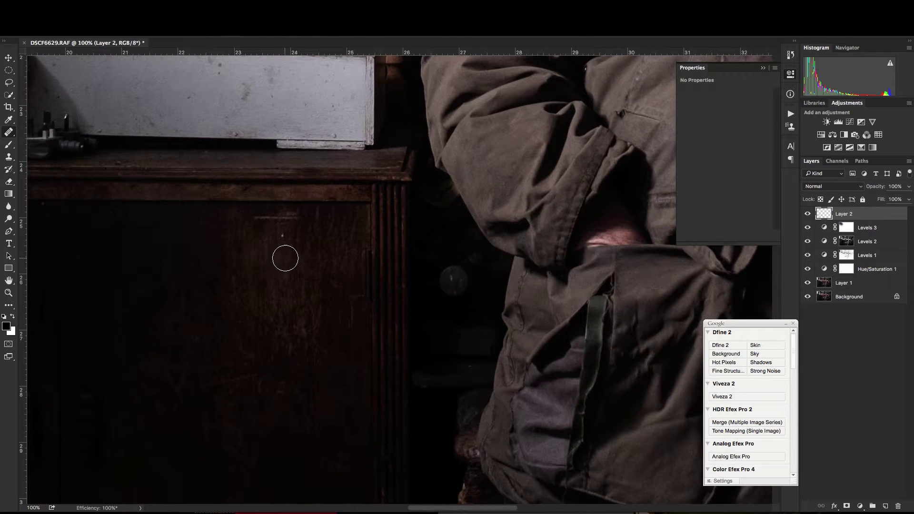
pyautogui.keyDown('alt'); pyautogui.click(286, 256); pyautogui.keyUp('alt')
pyautogui.click(281, 234)
pyautogui.moveTo(298, 215); pyautogui.dragTo(255, 220)
# Heal the faint round light spot and dim highlight in the dark gap between the cabinet and the coat, sampling nearby shadow
pyautogui.press('super+plus')
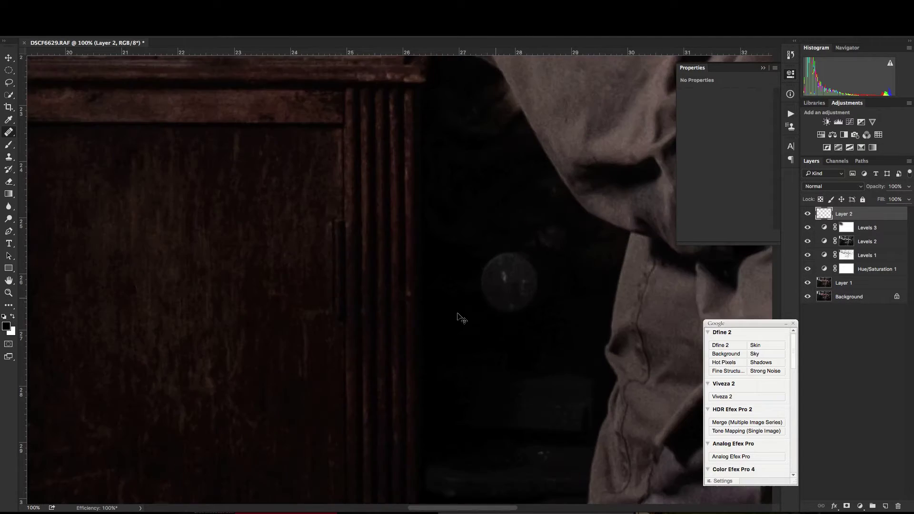
pyautogui.moveTo(462, 319); pyautogui.dragTo(302, 255)
pyautogui.keyDown('alt'); pyautogui.click(376, 351); pyautogui.keyUp('alt')
pyautogui.click(381, 391)
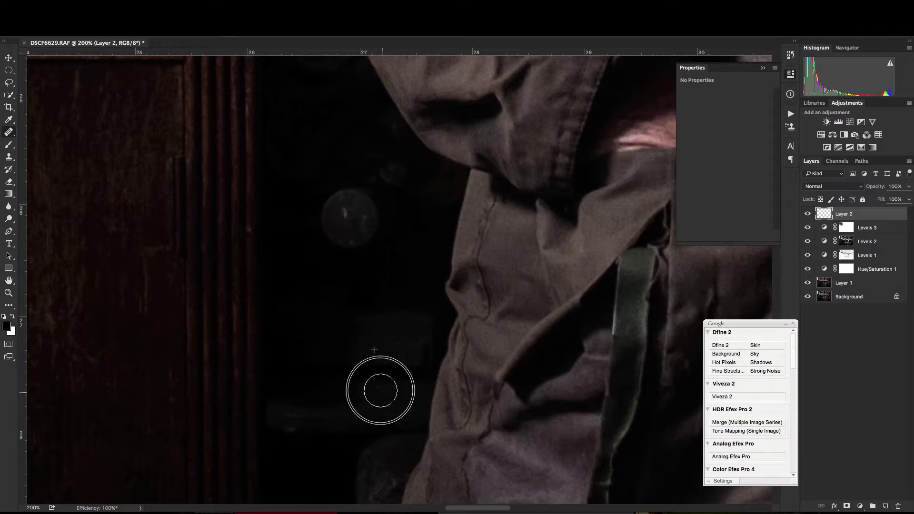
pyautogui.keyDown('alt'); pyautogui.click(329, 322); pyautogui.keyUp('alt')
pyautogui.moveTo(333, 236); pyautogui.dragTo(337, 236)
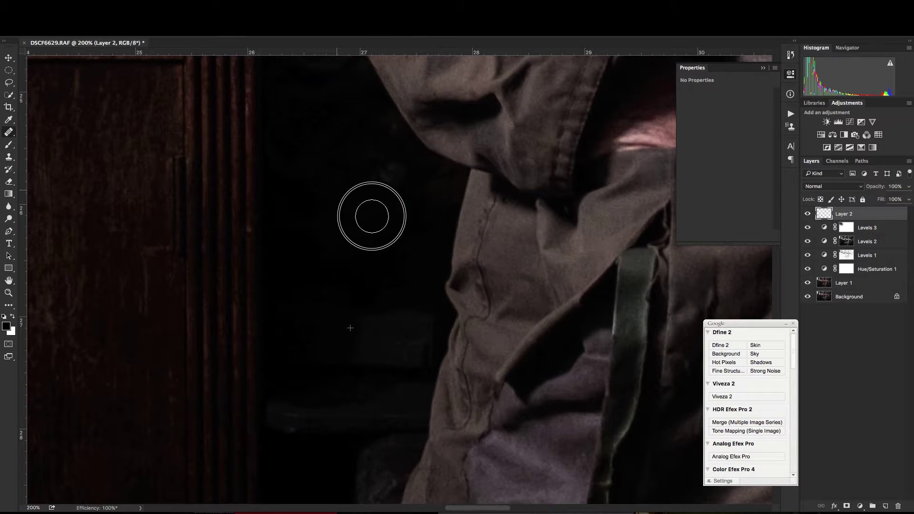
# Compare the whole portrait and the coat area with the healing layer, Layer 2, hidden and shown
pyautogui.press('super+minus')
pyautogui.press('super+minus')
pyautogui.press('super+minus')
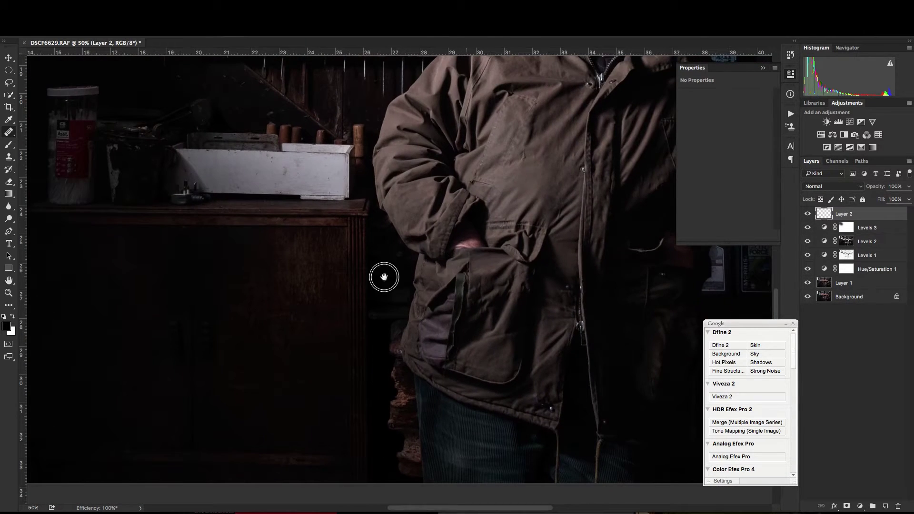
pyautogui.hscroll(5, 384, 274)
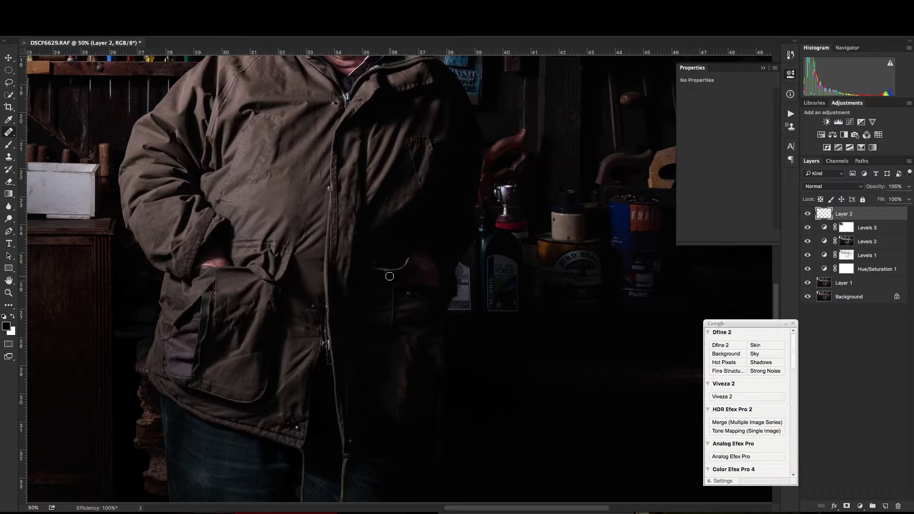
pyautogui.press('super+minus')
pyautogui.press('super+minus')
pyautogui.press('super+minus')
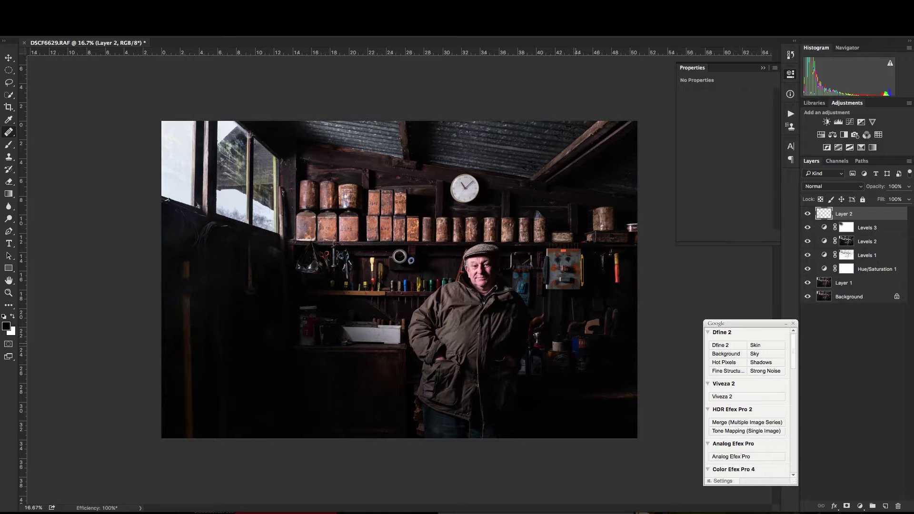
pyautogui.click(808, 215)
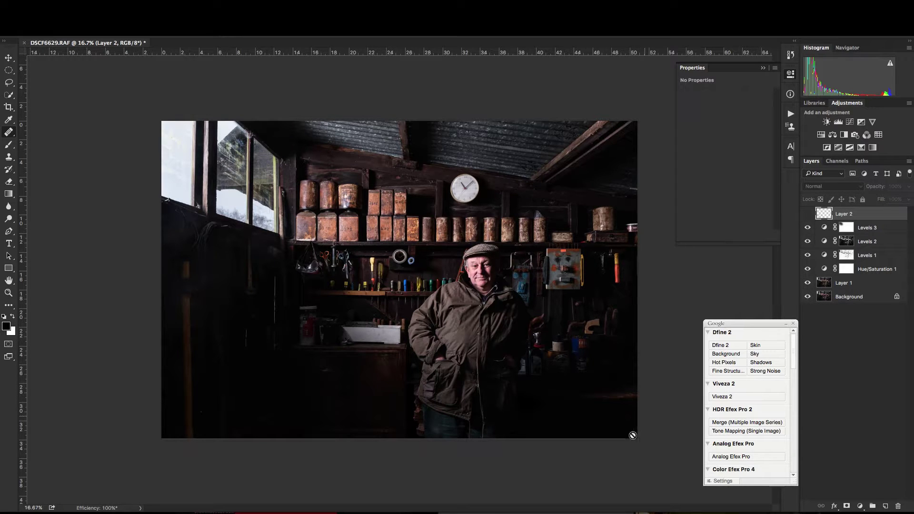
pyautogui.hotkey('ctrl', '+')
pyautogui.hotkey('ctrl', '+')
pyautogui.press('super+plus')
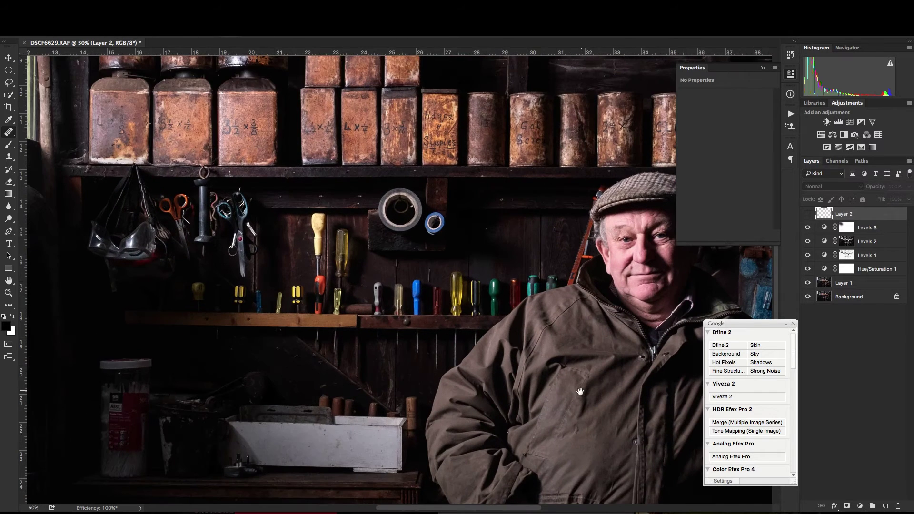
pyautogui.moveTo(681, 408); pyautogui.dragTo(507, 291)
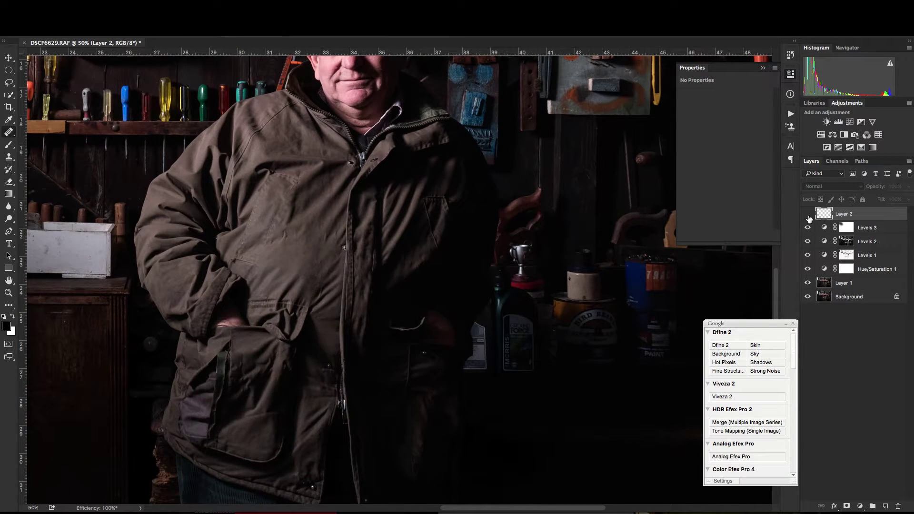
pyautogui.click(808, 215)
pyautogui.moveTo(494, 338); pyautogui.dragTo(283, 175)
pyautogui.moveTo(376, 237); pyautogui.dragTo(529, 345)
pyautogui.moveTo(315, 236); pyautogui.dragTo(522, 380)
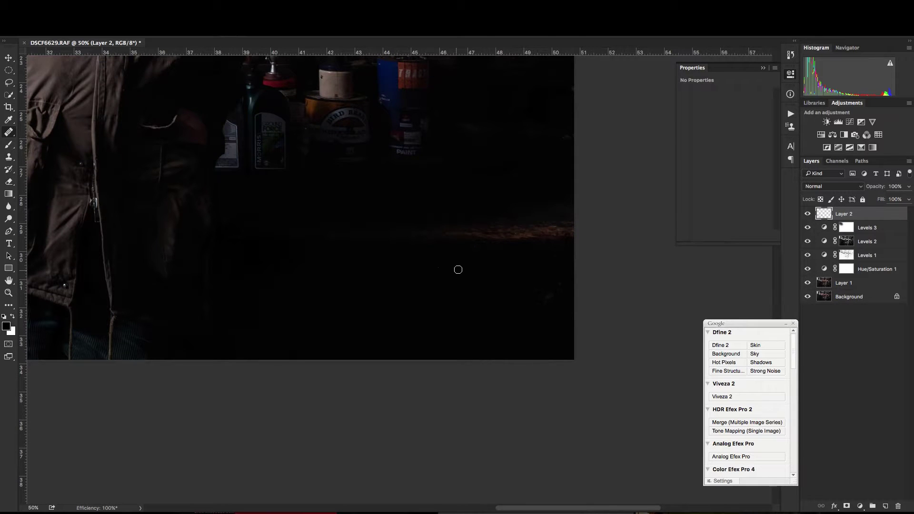
pyautogui.keyDown('alt'); pyautogui.click(447, 296); pyautogui.keyUp('alt')
pyautogui.moveTo(421, 231)
pyautogui.mouseDown()
pyautogui.moveTo(538, 234)
pyautogui.moveTo(503, 226)
pyautogui.moveTo(550, 228)
pyautogui.mouseUp()
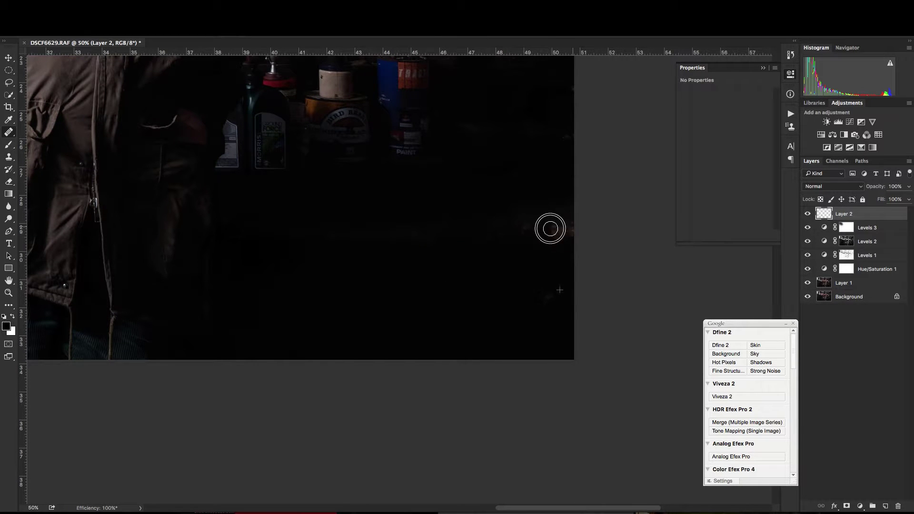
pyautogui.keyDown('alt'); pyautogui.click(448, 288); pyautogui.keyUp('alt')
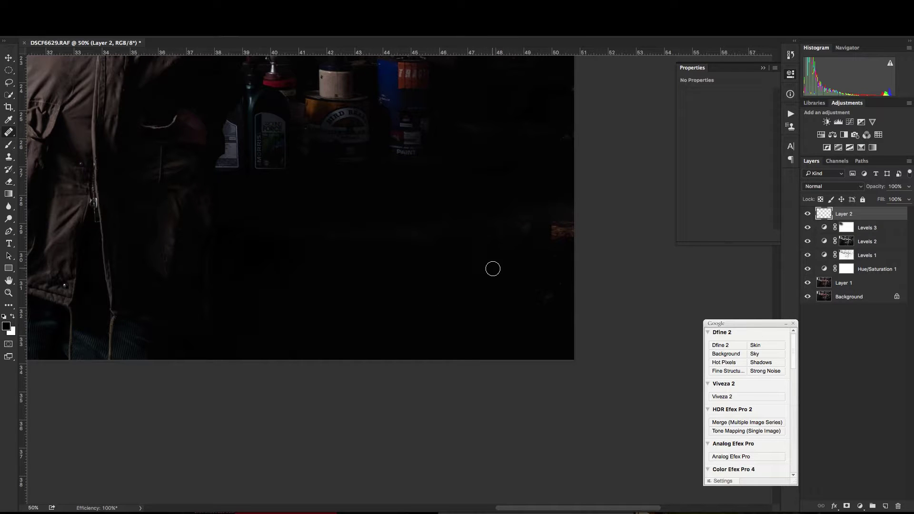
pyautogui.hotkey('ctrl', 'z')
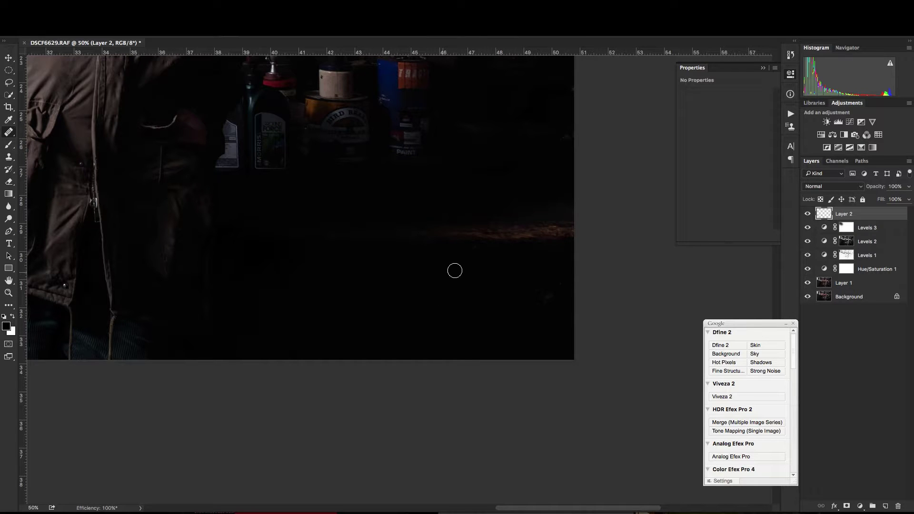
# Enlarge the healing brush and heal away the reddish horizontal streak in the dark area below the paint tins, sampling the shadow beneath
pyautogui.press(']')
pyautogui.press(']')
pyautogui.press(']')
pyautogui.press(']')
pyautogui.keyDown('alt'); pyautogui.click(423, 288); pyautogui.keyUp('alt')
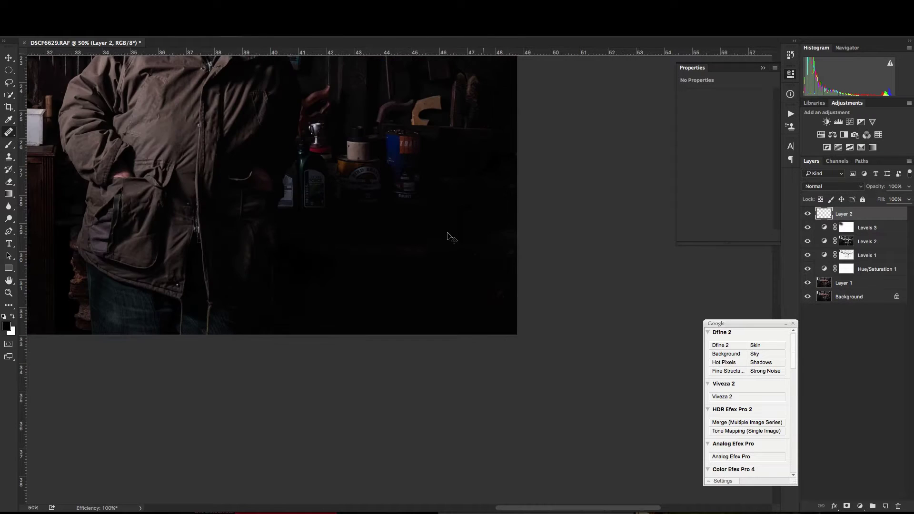
# Examine the man's face and the background around him with Layer 2 hidden and shown to judge the healing
pyautogui.press('super+minus')
pyautogui.press('super+minus')
pyautogui.press('super+minus')
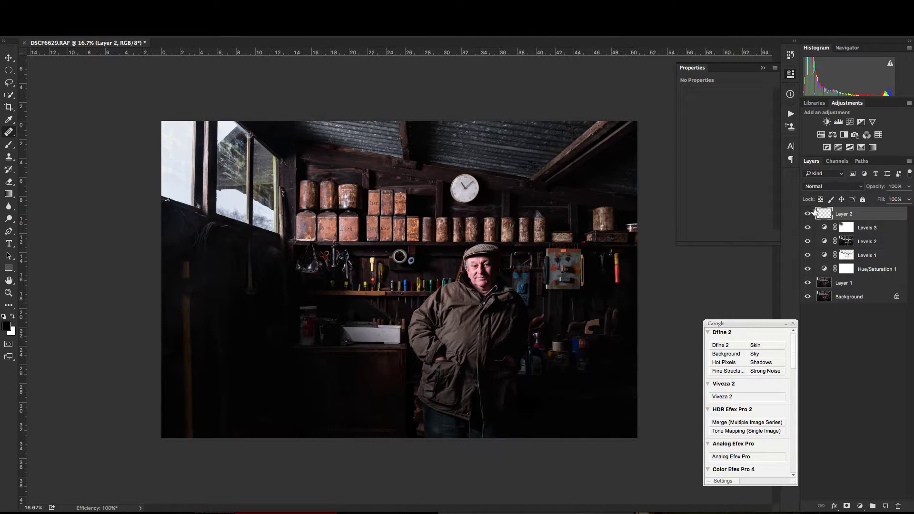
pyautogui.press('super+plus')
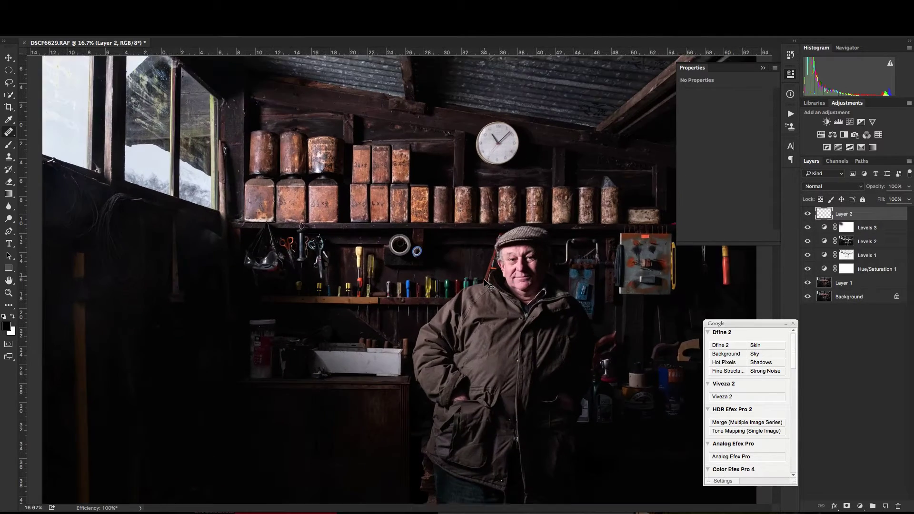
pyautogui.press('super+plus')
pyautogui.press('super+plus')
pyautogui.press('super+plus')
pyautogui.press('super+plus')
pyautogui.hscroll(2, 357, 266)
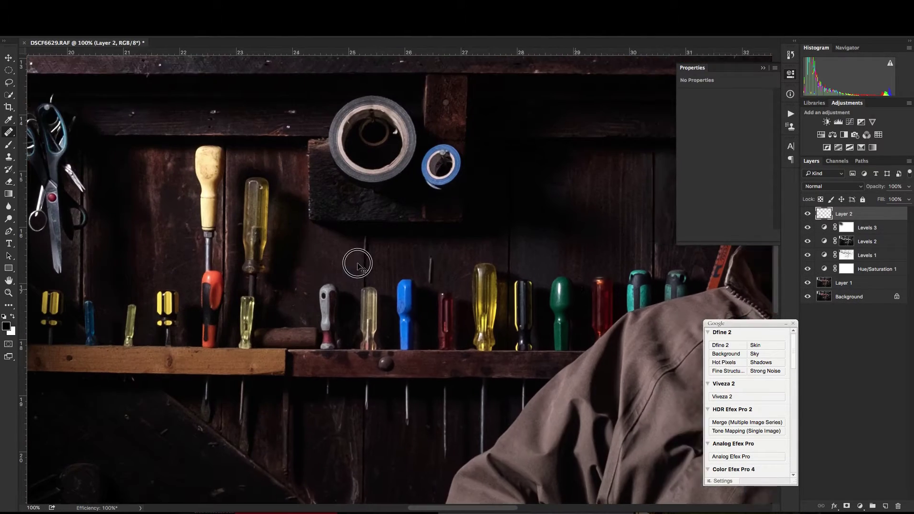
pyautogui.hscroll(10, 358, 264)
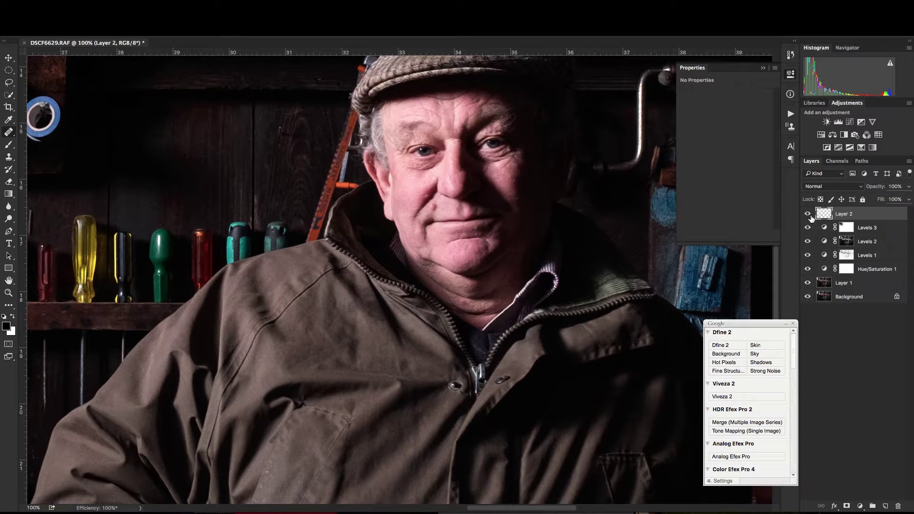
pyautogui.click(808, 214)
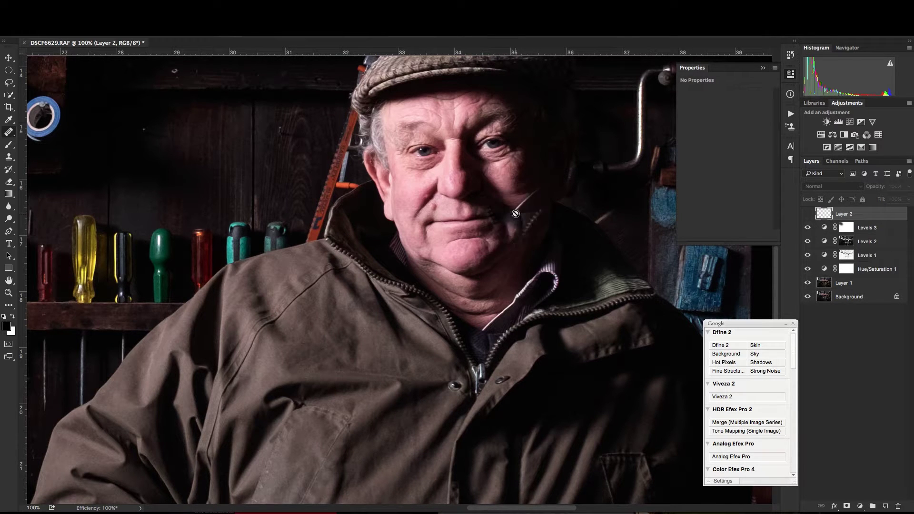
pyautogui.click(808, 214)
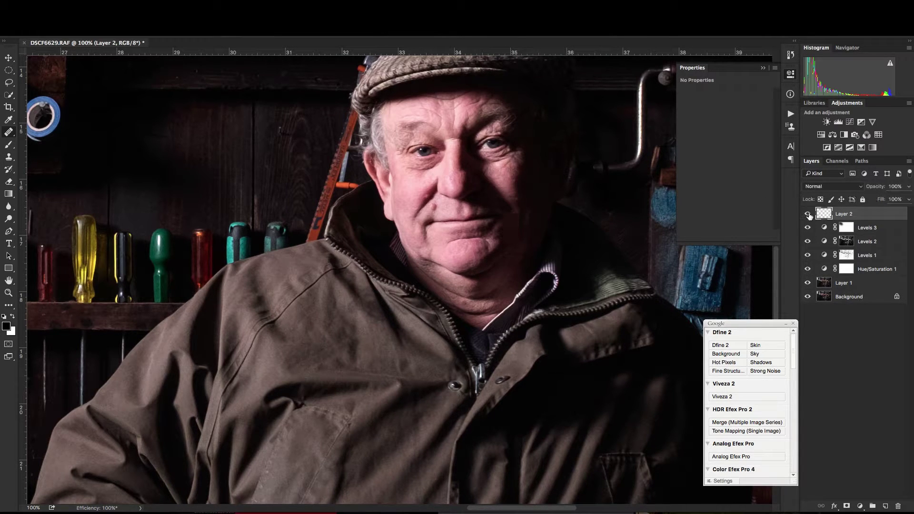
pyautogui.click(808, 214)
pyautogui.click(808, 214)
# Run the Portrait Sharpening action on the image and accept its information message
pyautogui.press('super+minus')
pyautogui.press('super+minus')
pyautogui.press('super+minus')
pyautogui.press('super+minus')
pyautogui.press('super+minus')
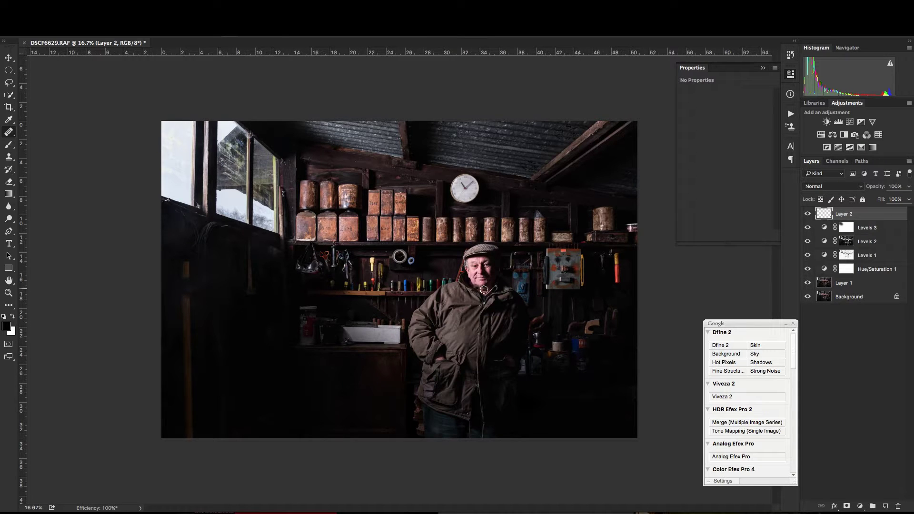
pyautogui.click(792, 114)
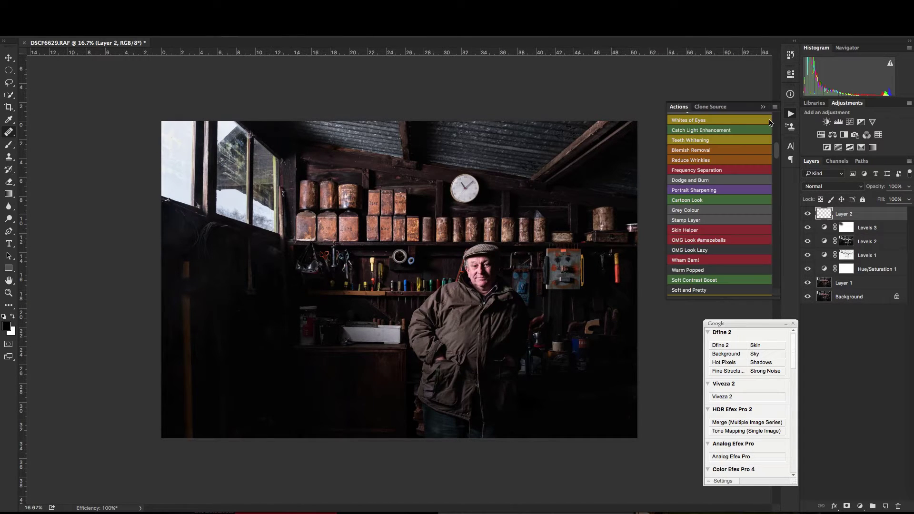
pyautogui.scroll(3, 722, 175)
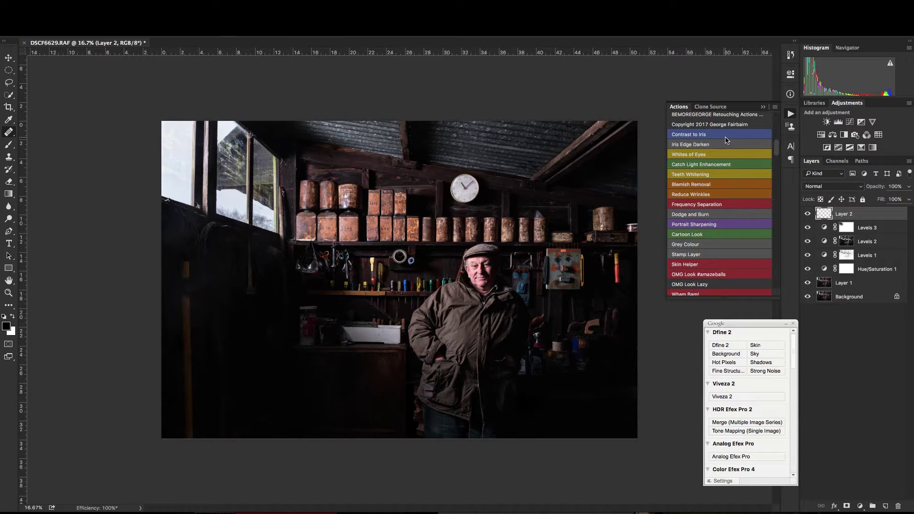
pyautogui.scroll(-3, 726, 140)
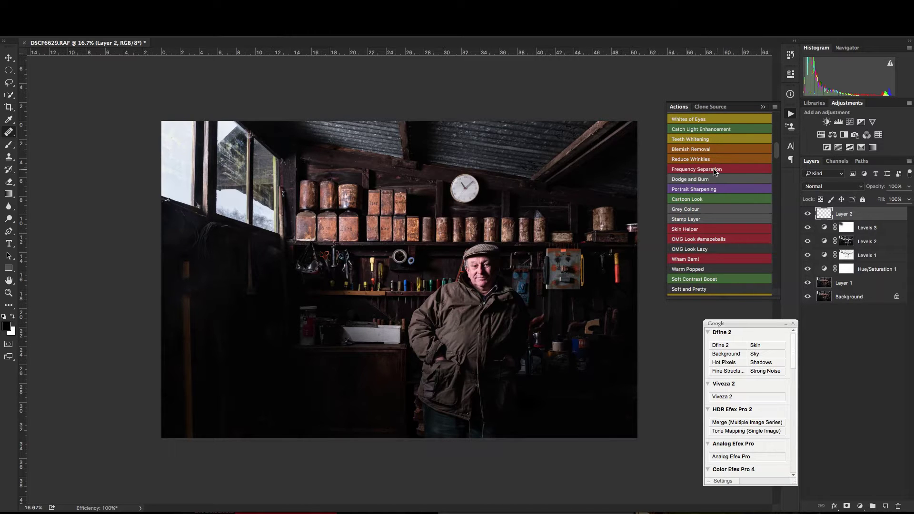
pyautogui.click(709, 193)
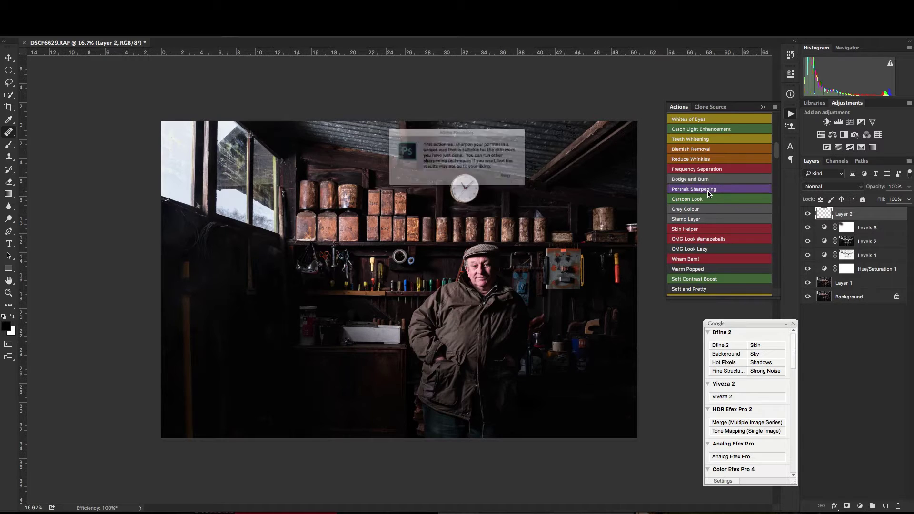
pyautogui.click(528, 185)
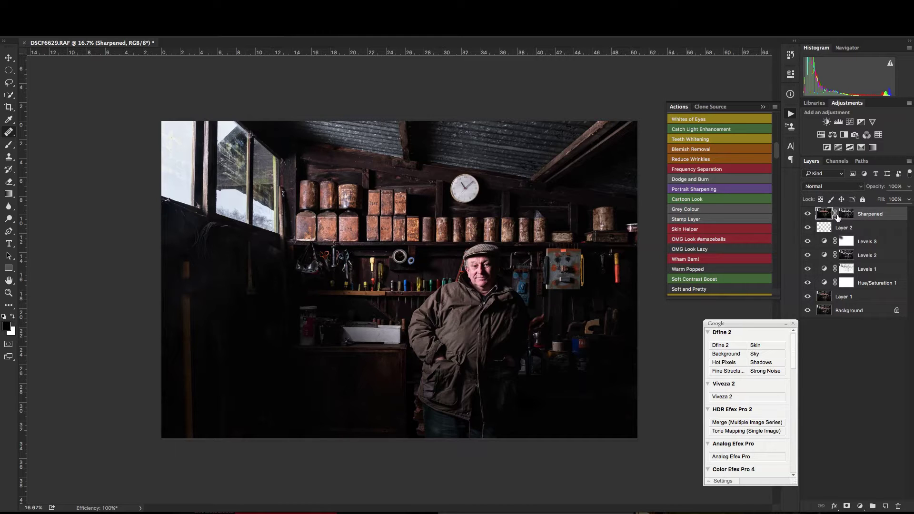
# Set the Sharpened layer's opacity to 75%
pyautogui.click(896, 186)
pyautogui.write('75')
pyautogui.press('Return')
# Compare the detail in the man's face, cap and coat with the Sharpened layer hidden and shown
pyautogui.hotkey('ctrl', '1')
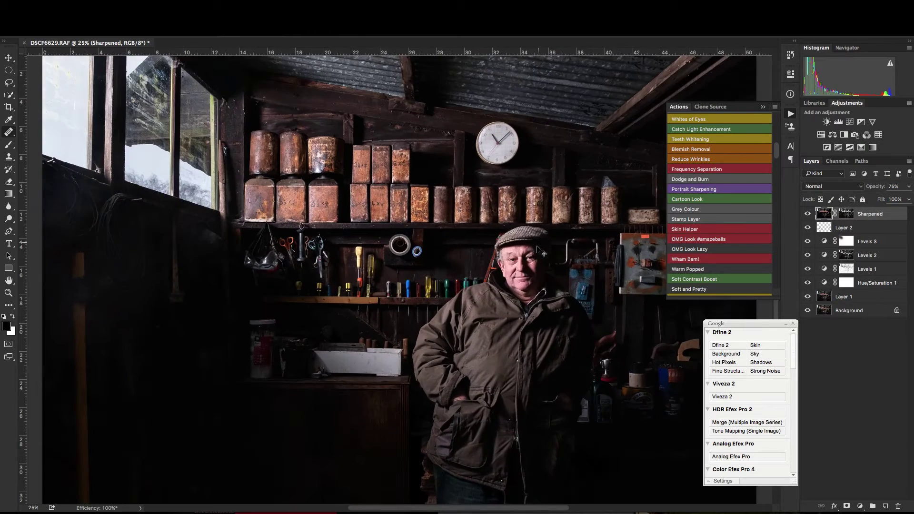
pyautogui.press('super+plus')
pyautogui.hscroll(15, 495, 243)
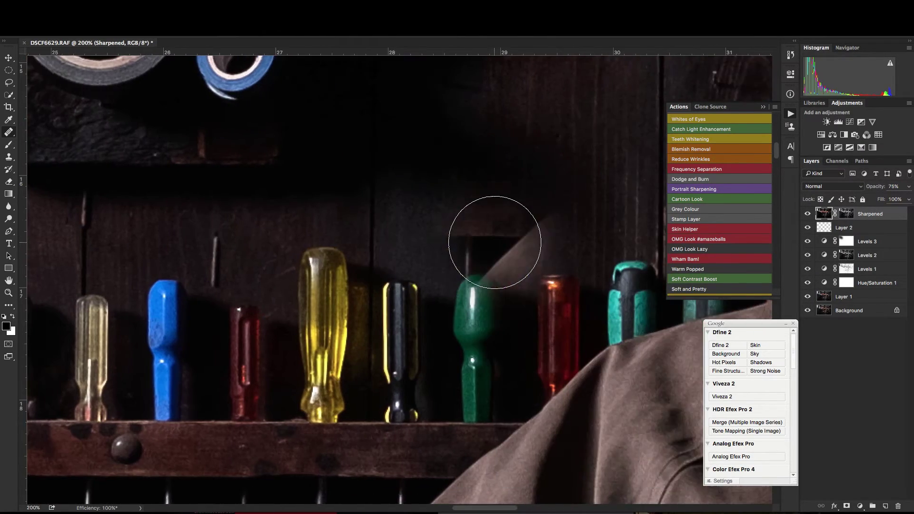
pyautogui.press('super+minus')
pyautogui.press('super+minus')
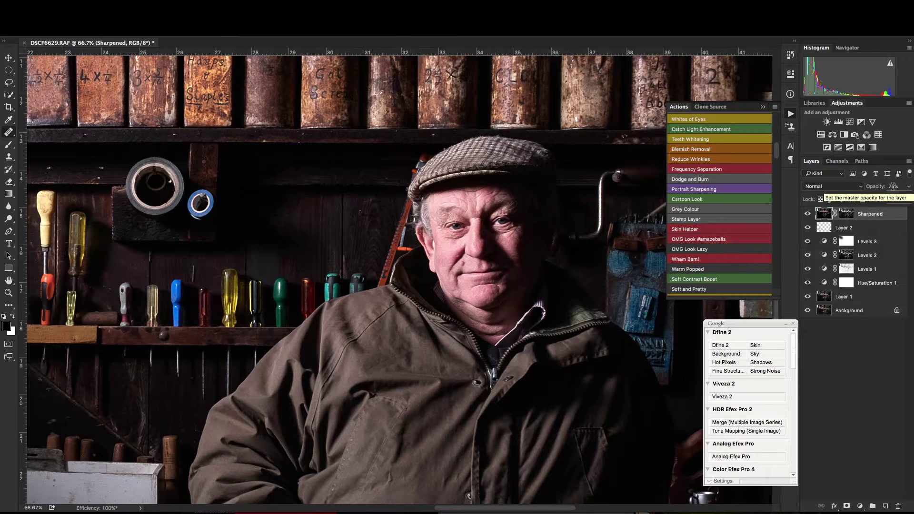
pyautogui.click(808, 215)
pyautogui.click(808, 216)
pyautogui.click(808, 216)
pyautogui.click(808, 216)
pyautogui.click(808, 216)
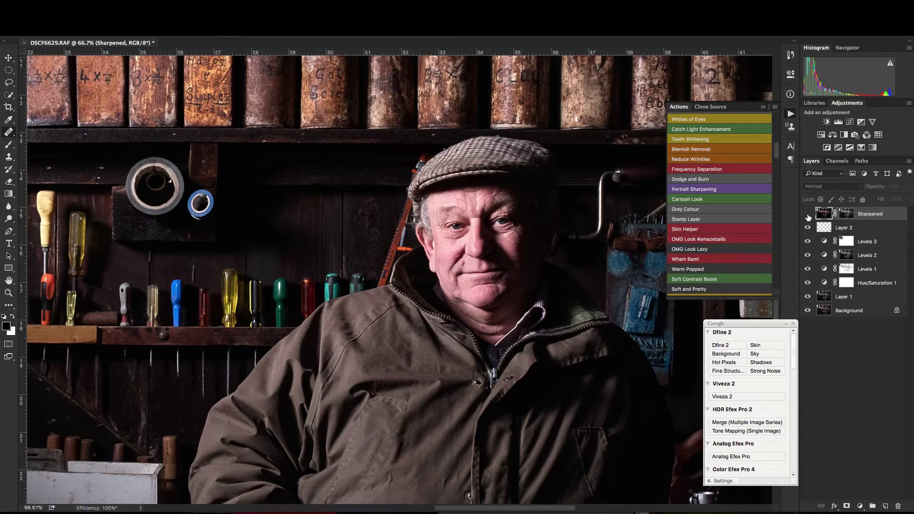
pyautogui.click(808, 216)
pyautogui.click(808, 216)
pyautogui.click(808, 216)
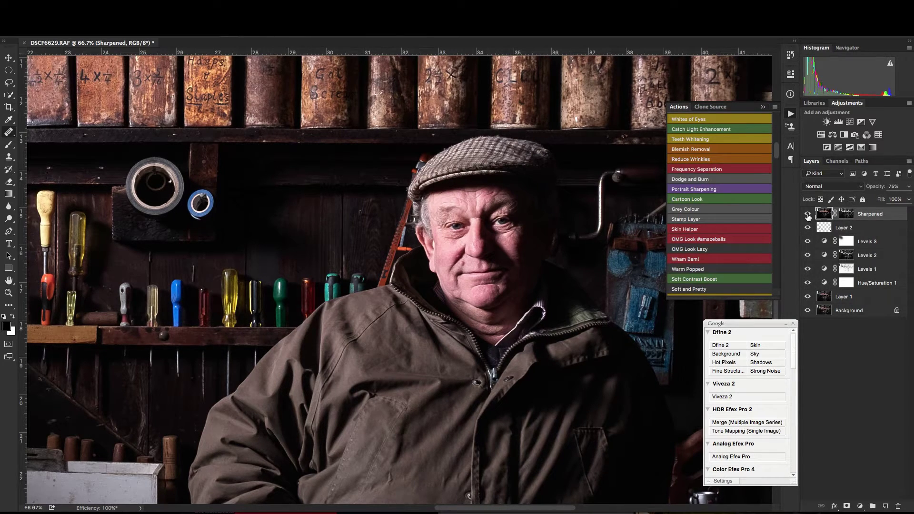
# Run the Grey Colour action on the whole image to mute its colours
pyautogui.press('super+minus')
pyautogui.press('super+minus')
pyautogui.press('super+minus')
pyautogui.press('super+minus')
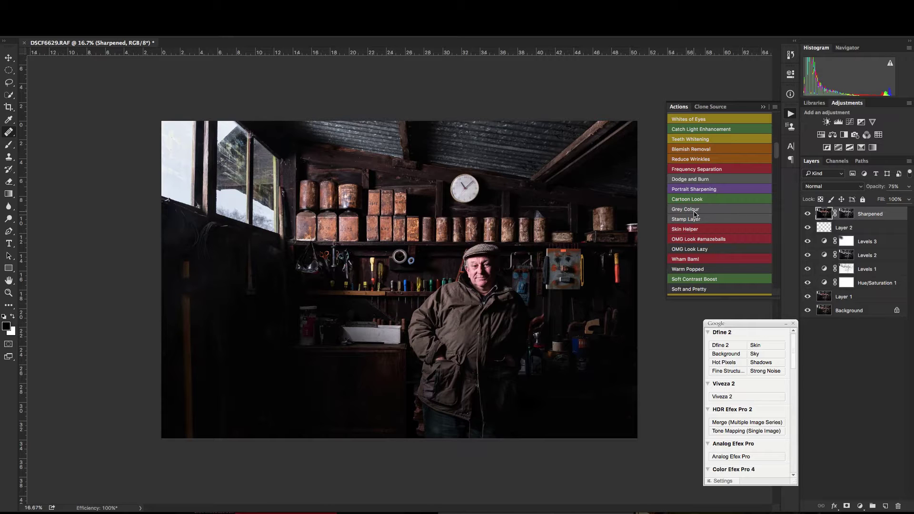
pyautogui.click(683, 210)
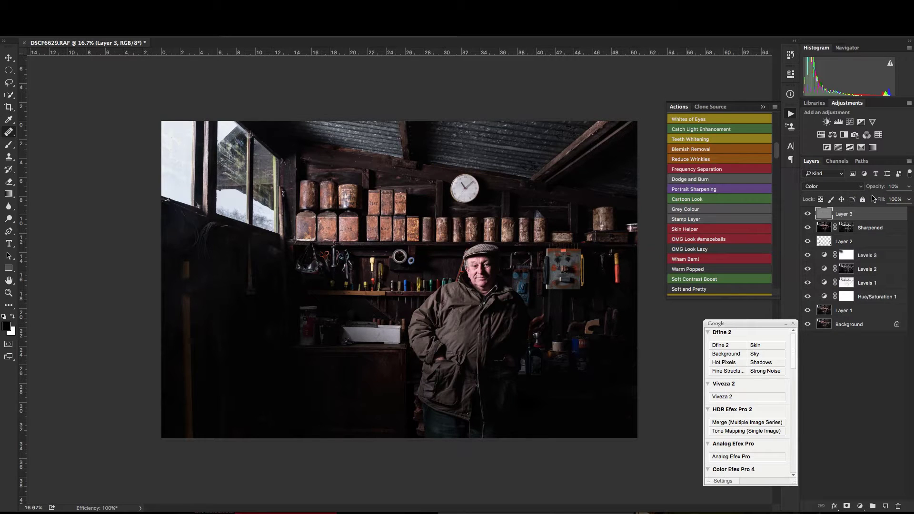
# Compare the image's colours with Layer 3 hidden and shown, leave it visible and collapse the list of actions
pyautogui.click(808, 215)
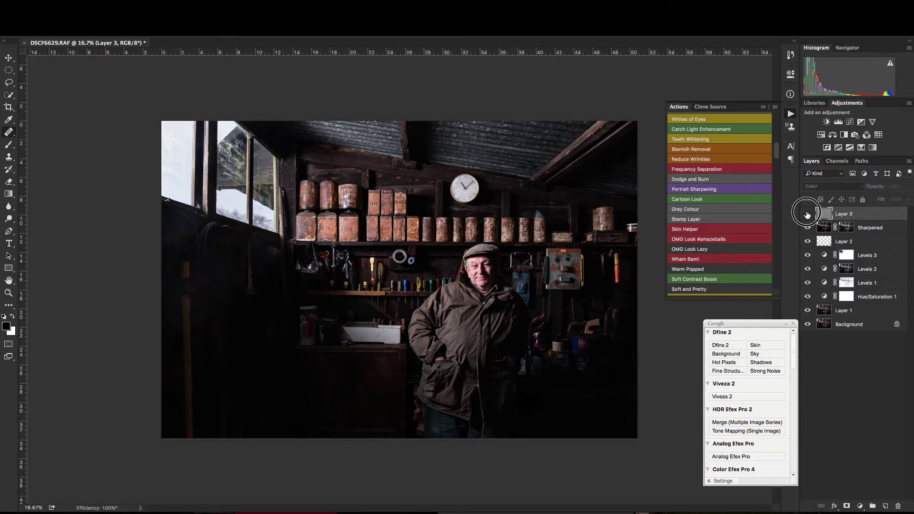
pyautogui.click(808, 215)
pyautogui.click(808, 216)
pyautogui.click(807, 216)
pyautogui.click(808, 216)
pyautogui.click(808, 216)
pyautogui.click(807, 215)
pyautogui.click(807, 215)
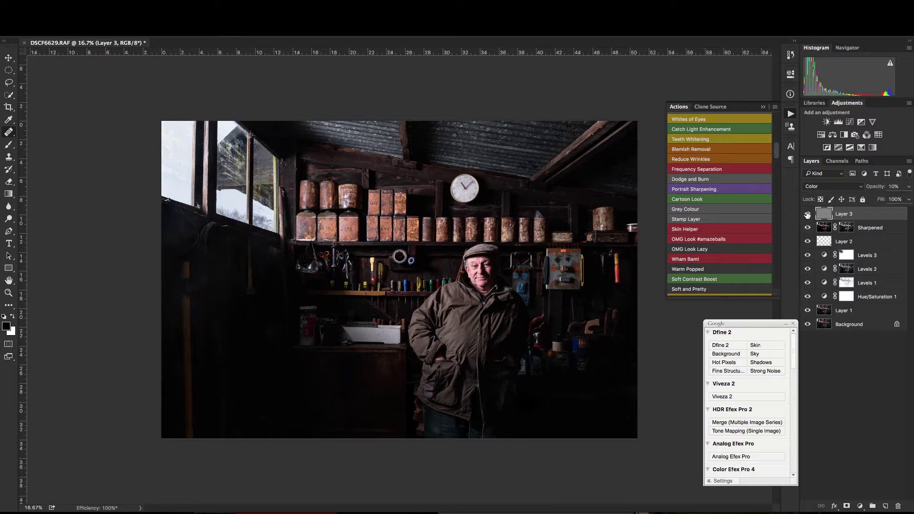
pyautogui.click(808, 216)
pyautogui.click(808, 215)
pyautogui.click(791, 114)
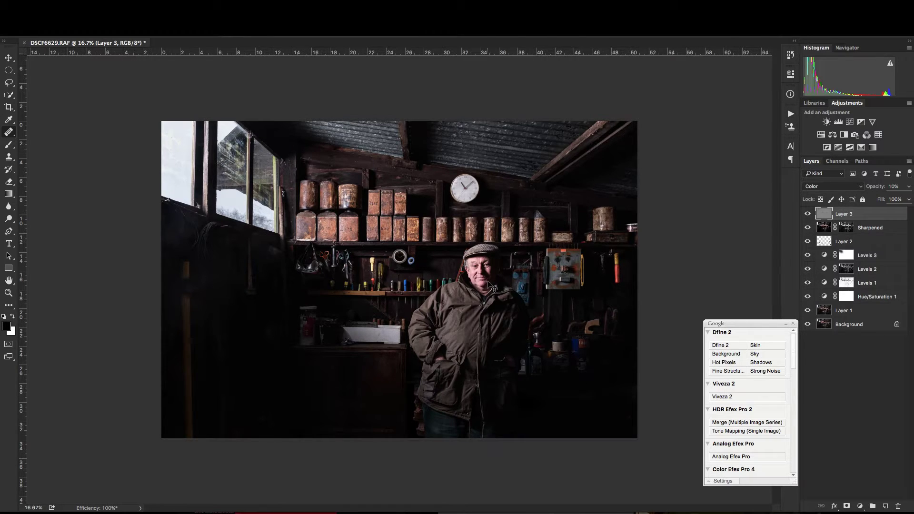
# Examine the man's face and the orange saw on the wall behind his head in close-up and in the full image
pyautogui.hotkey('ctrl', '+')
pyautogui.hotkey('ctrl', '+')
pyautogui.hotkey('ctrl', '+')
pyautogui.hotkey('ctrl', '+')
pyautogui.press('super+plus')
pyautogui.hscroll(8, 488, 284)
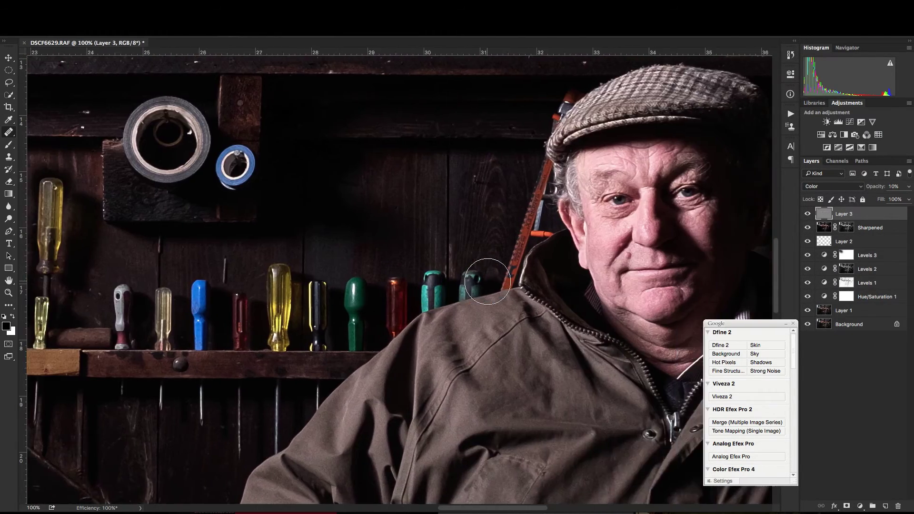
pyautogui.press('super+plus')
pyautogui.hscroll(5, 570, 190)
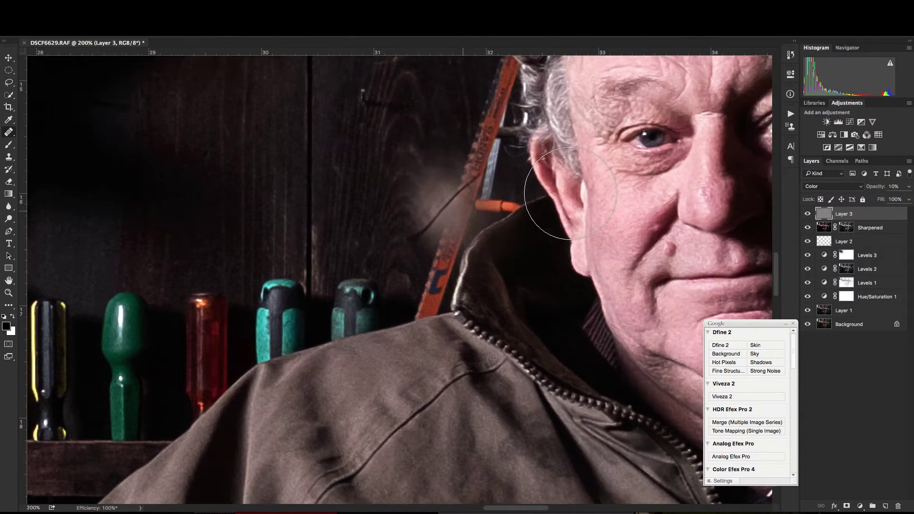
pyautogui.press('super+minus')
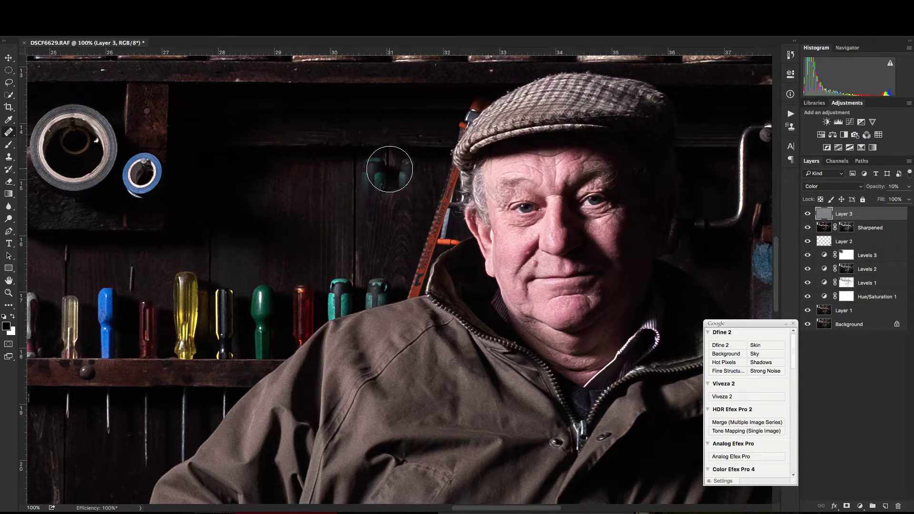
pyautogui.press('super+minus')
pyautogui.press('super+minus')
pyautogui.press('super+minus')
pyautogui.press('super+minus')
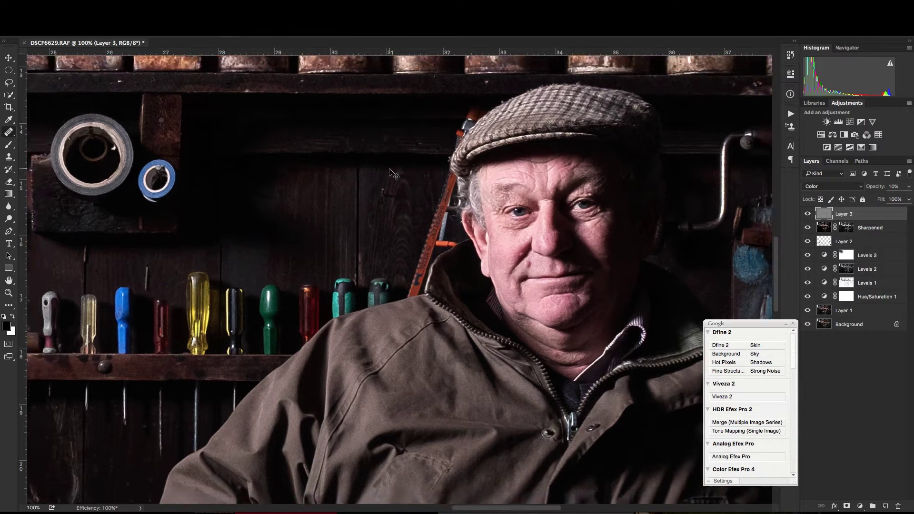
pyautogui.press('super+minus')
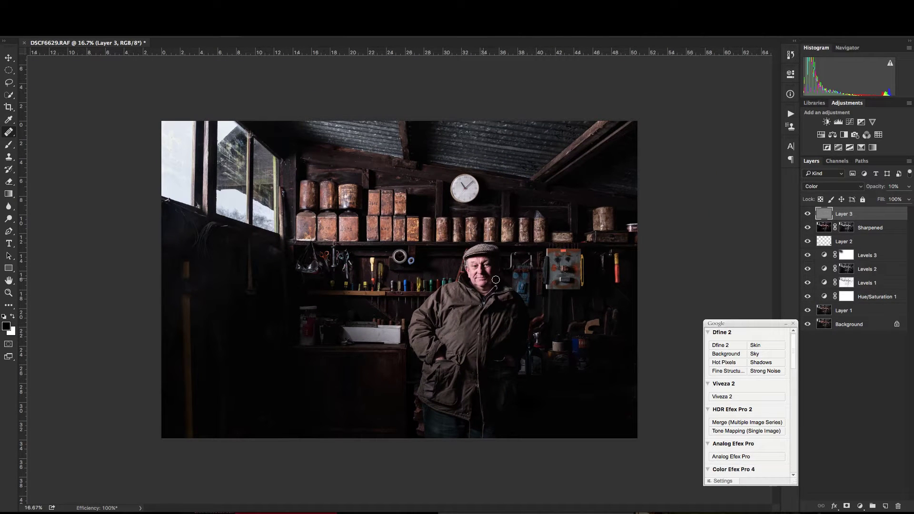
# Add a new layer above Layer 3 and use the Clone Stamp to cover the saw's upper end beside the cap with dark background
pyautogui.click(886, 507)
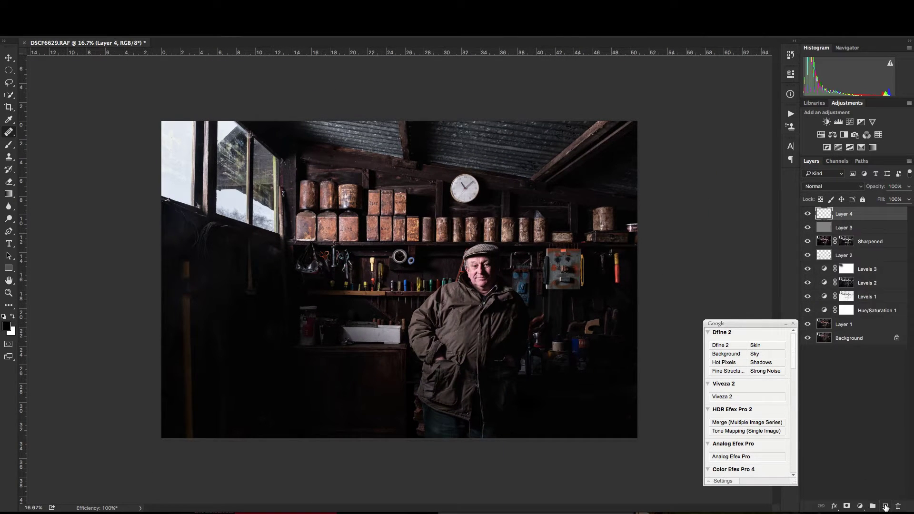
pyautogui.press('super+plus')
pyautogui.press('super+plus')
pyautogui.press('super+plus')
pyautogui.press('super+plus')
pyautogui.scroll(5, 648, 384)
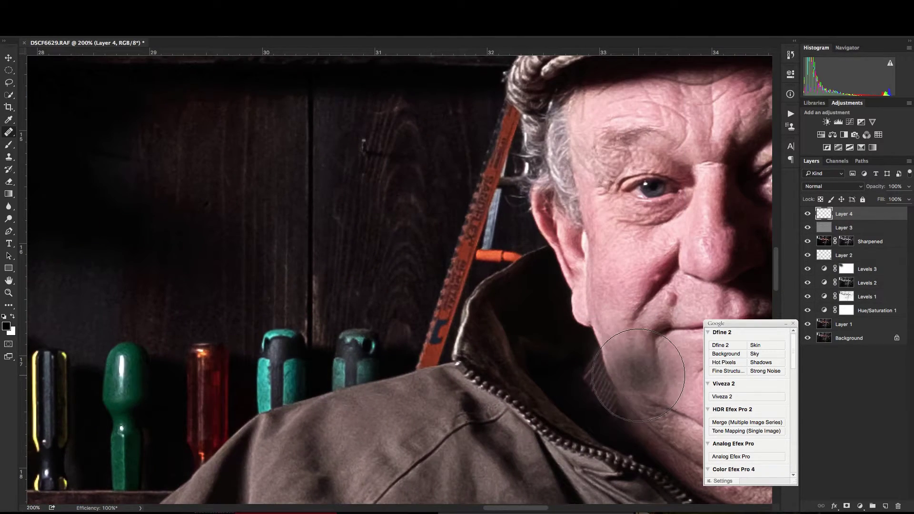
pyautogui.moveTo(638, 375); pyautogui.dragTo(638, 376)
pyautogui.press('s')
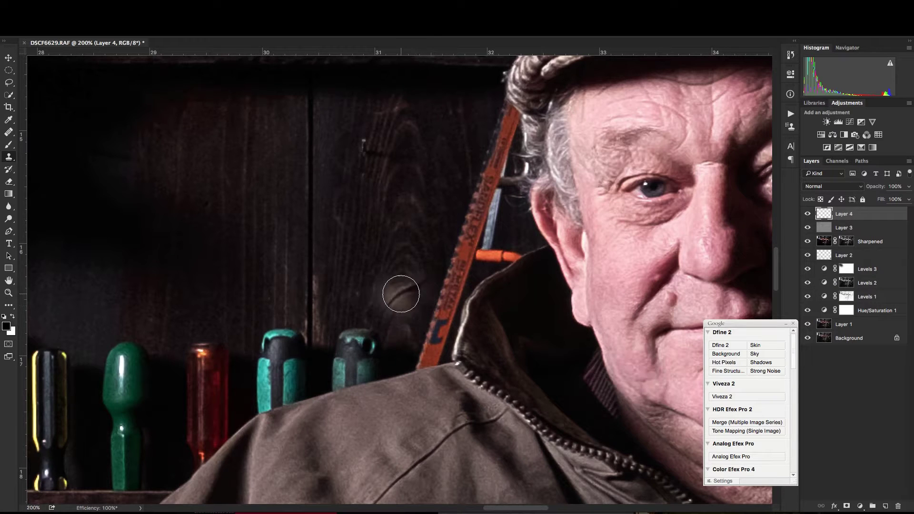
pyautogui.press('[')
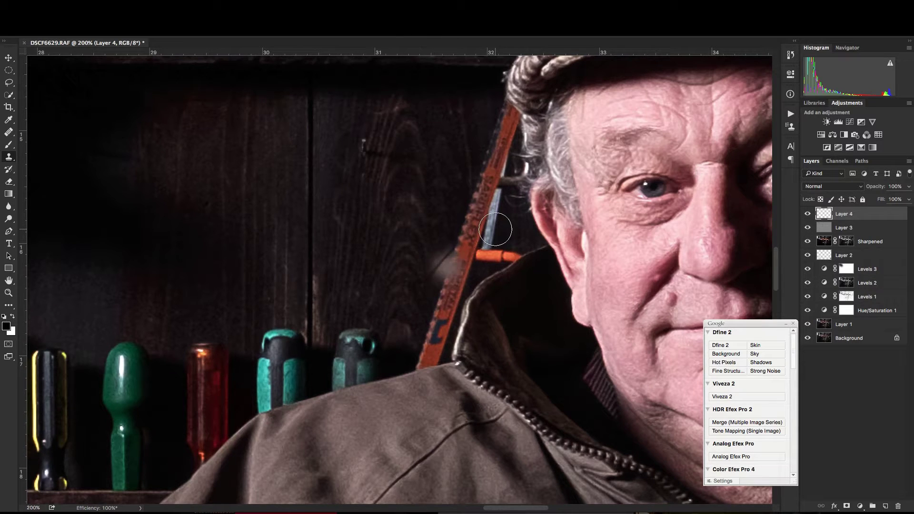
pyautogui.press('space')
pyautogui.moveTo(402, 200); pyautogui.dragTo(304, 353)
pyautogui.moveTo(335, 287); pyautogui.dragTo(307, 349)
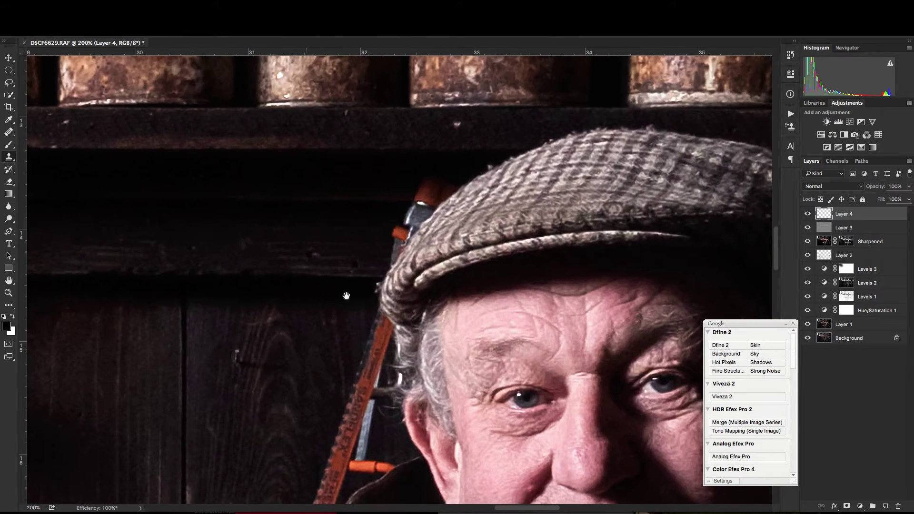
pyautogui.keyDown('alt'); pyautogui.click(357, 203); pyautogui.keyUp('alt')
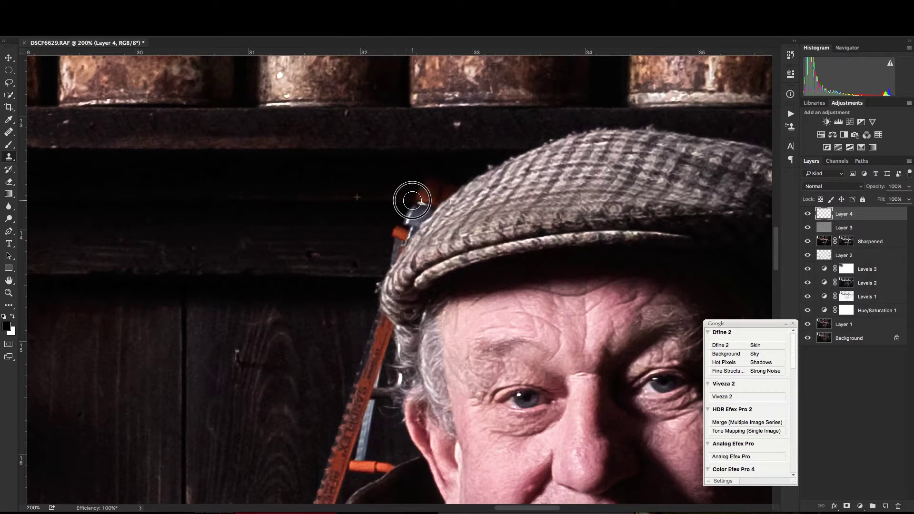
pyautogui.moveTo(412, 200)
pyautogui.mouseDown()
pyautogui.moveTo(428, 185)
pyautogui.moveTo(450, 189)
pyautogui.moveTo(420, 218)
pyautogui.moveTo(411, 210)
pyautogui.moveTo(398, 234)
pyautogui.moveTo(414, 225)
pyautogui.moveTo(379, 285)
pyautogui.mouseUp()
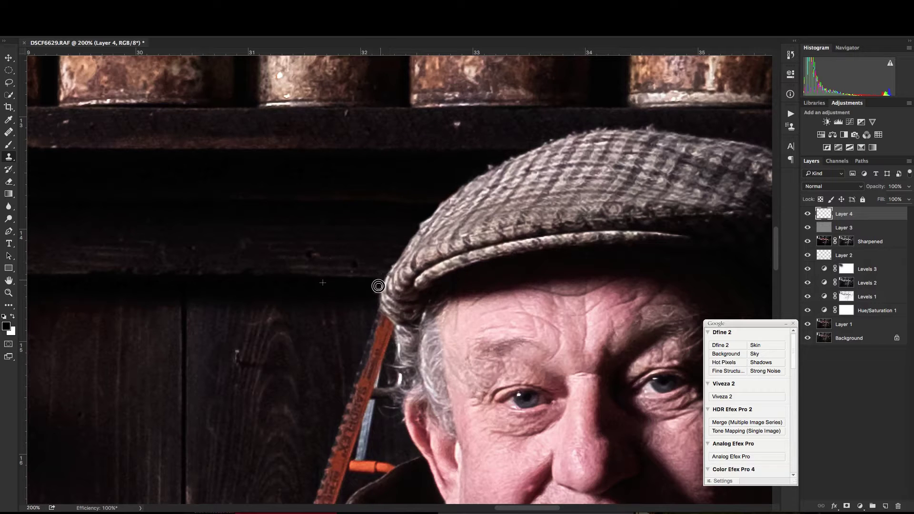
# Clone dark wood over the saw's orange blade from the man's hair down to his coat collar
pyautogui.moveTo(338, 367); pyautogui.dragTo(399, 231)
pyautogui.moveTo(431, 186)
pyautogui.mouseDown()
pyautogui.moveTo(446, 209)
pyautogui.moveTo(442, 193)
pyautogui.moveTo(433, 197)
pyautogui.moveTo(439, 193)
pyautogui.moveTo(426, 215)
pyautogui.moveTo(424, 224)
pyautogui.moveTo(437, 207)
pyautogui.moveTo(427, 259)
pyautogui.moveTo(422, 244)
pyautogui.moveTo(417, 249)
pyautogui.moveTo(418, 277)
pyautogui.moveTo(434, 257)
pyautogui.moveTo(426, 293)
pyautogui.moveTo(420, 280)
pyautogui.moveTo(398, 311)
pyautogui.moveTo(408, 279)
pyautogui.moveTo(405, 327)
pyautogui.moveTo(425, 314)
pyautogui.moveTo(394, 337)
pyautogui.moveTo(428, 333)
pyautogui.moveTo(382, 353)
pyautogui.moveTo(390, 366)
pyautogui.moveTo(377, 390)
pyautogui.mouseUp()
pyautogui.press(']')
pyautogui.press(']')
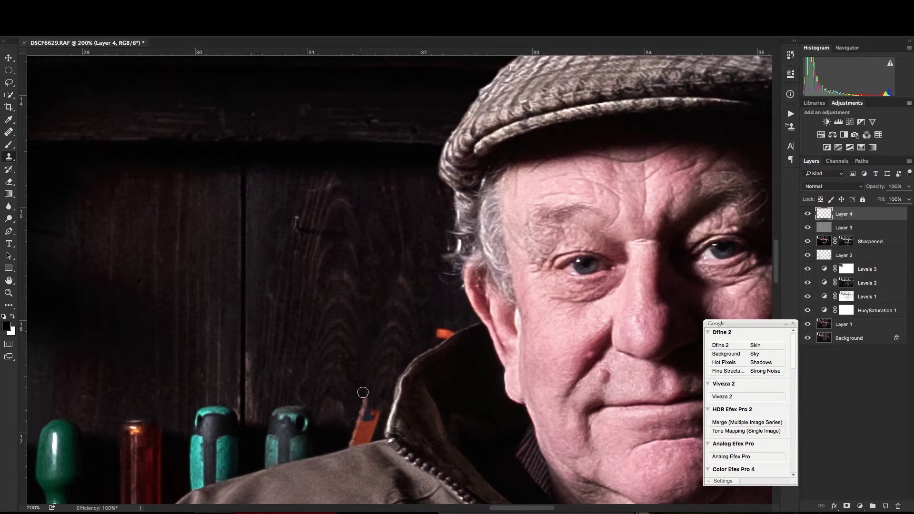
pyautogui.moveTo(360, 391)
pyautogui.mouseDown()
pyautogui.moveTo(358, 414)
pyautogui.moveTo(374, 410)
pyautogui.moveTo(358, 430)
pyautogui.moveTo(351, 439)
pyautogui.mouseUp()
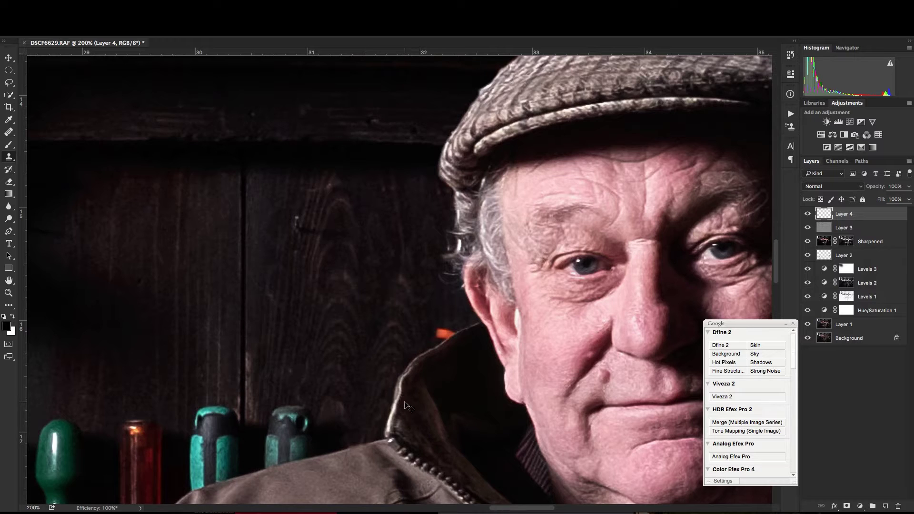
# Clone background wood along the coat's shoulder edge and over the orange remnant above the collar near the ear
pyautogui.scroll(1, 401, 396)
pyautogui.press('super+plus')
pyautogui.moveTo(349, 404); pyautogui.dragTo(427, 213)
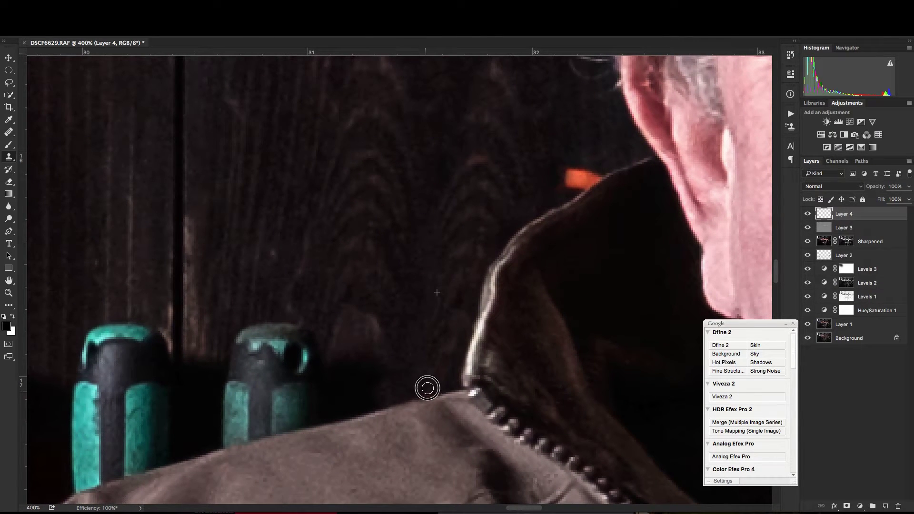
pyautogui.moveTo(567, 165)
pyautogui.mouseDown()
pyautogui.moveTo(557, 182)
pyautogui.moveTo(583, 172)
pyautogui.mouseUp()
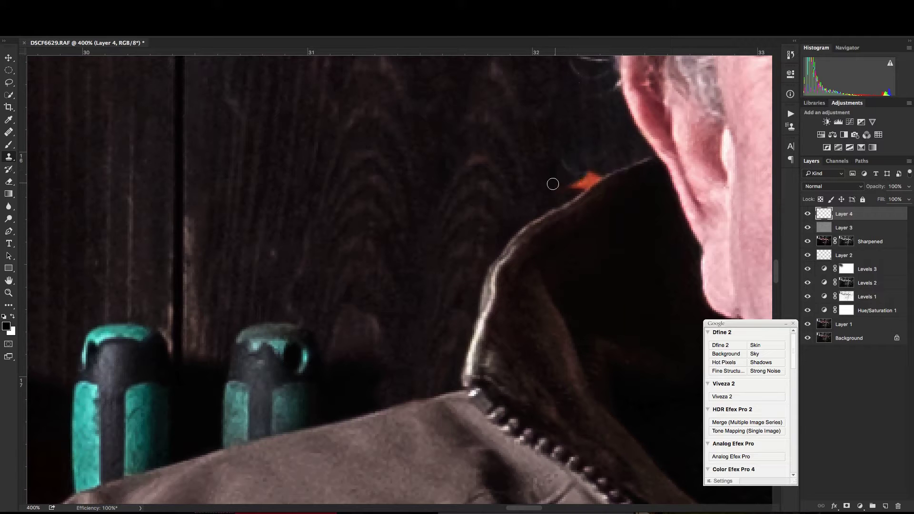
pyautogui.keyDown('alt'); pyautogui.click(541, 140); pyautogui.keyUp('alt')
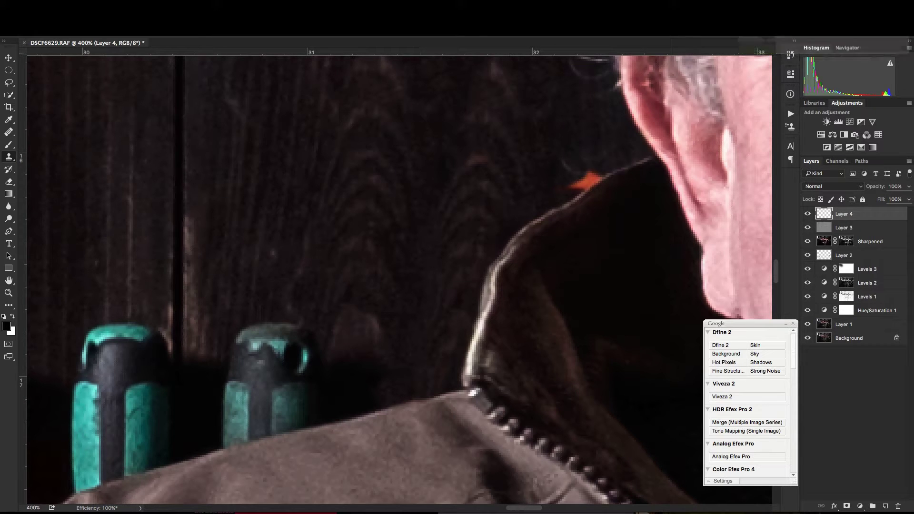
pyautogui.moveTo(578, 174)
pyautogui.mouseDown()
pyautogui.moveTo(580, 184)
pyautogui.moveTo(595, 177)
pyautogui.moveTo(554, 192)
pyautogui.moveTo(572, 161)
pyautogui.moveTo(593, 173)
pyautogui.mouseUp()
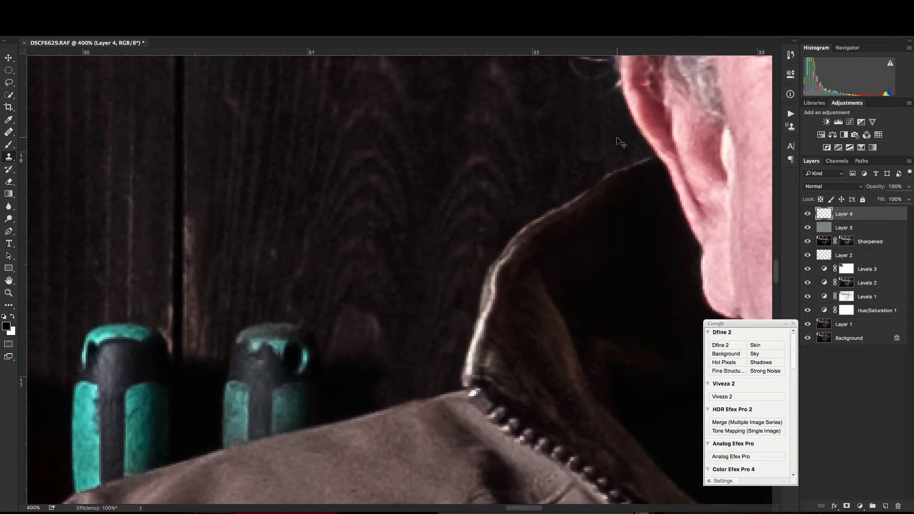
# Examine the cloned wall between the screwdrivers and the man's collar at several magnifications
pyautogui.press('super+minus')
pyautogui.press('super+minus')
pyautogui.press('super+minus')
pyautogui.press('super+minus')
pyautogui.press('super+minus')
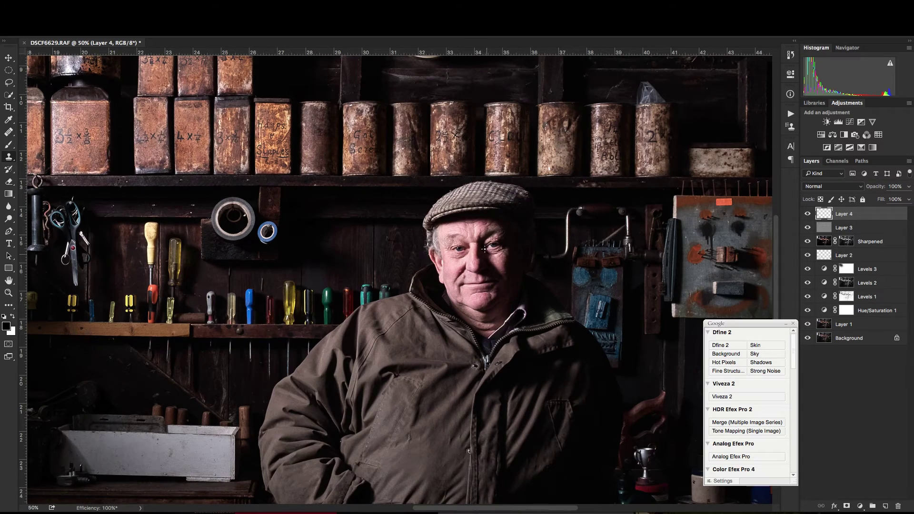
pyautogui.press('super+plus')
pyautogui.press('super+plus')
pyautogui.press('super+plus')
pyautogui.press('super+plus')
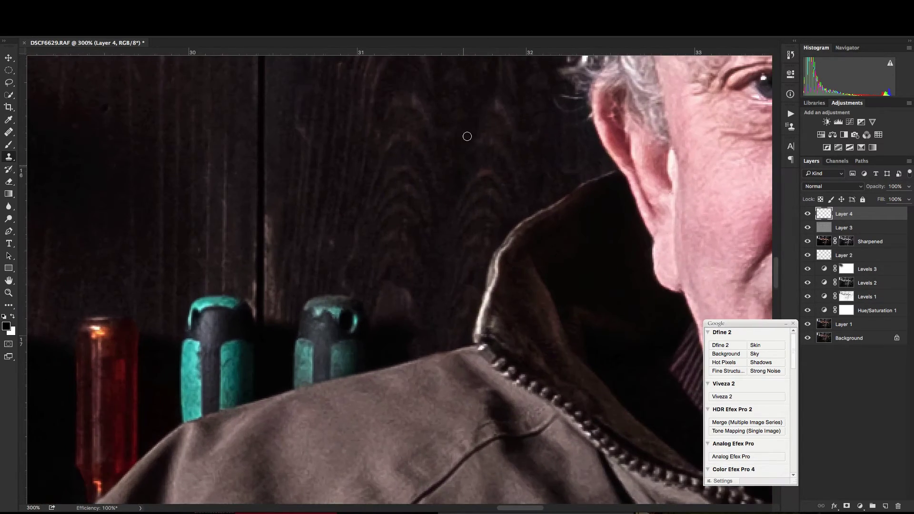
pyautogui.press('super+minus')
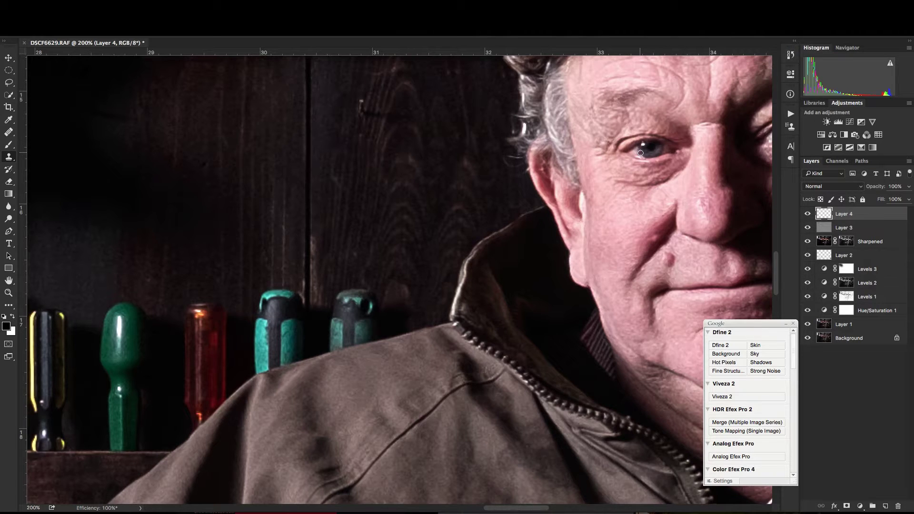
# Heal the cloned wood grain on the wall beside the man's ear with the Healing Brush
pyautogui.press('j')
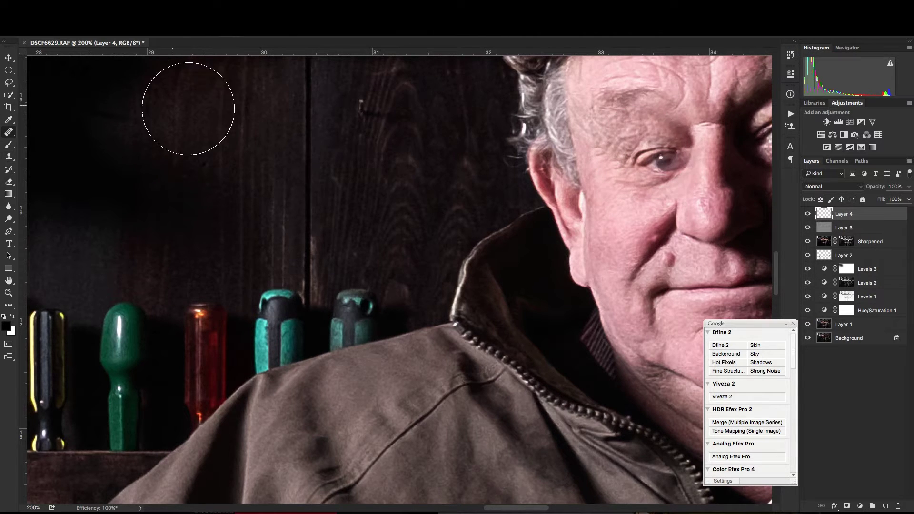
pyautogui.keyDown('alt'); pyautogui.click(226, 149); pyautogui.keyUp('alt')
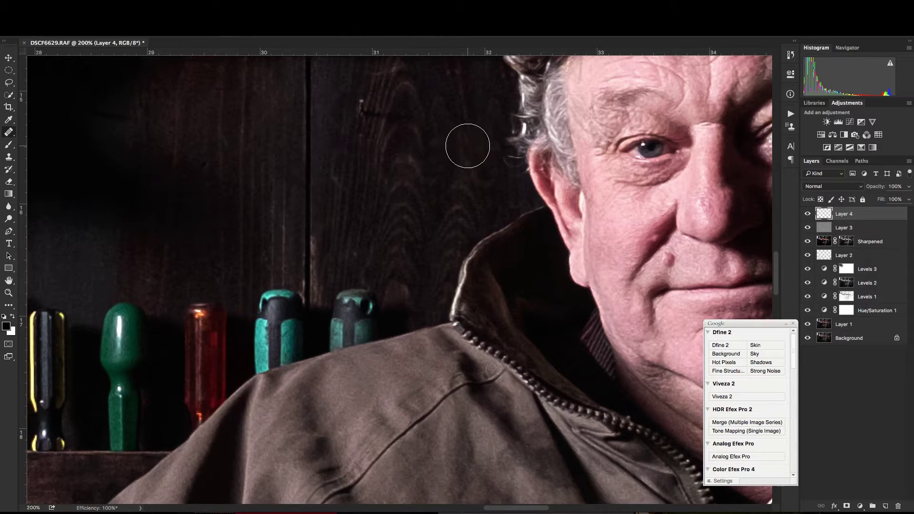
pyautogui.moveTo(468, 147)
pyautogui.mouseDown()
pyautogui.moveTo(457, 221)
pyautogui.moveTo(447, 154)
pyautogui.mouseUp()
pyautogui.keyDown('alt'); pyautogui.click(446, 118); pyautogui.keyUp('alt')
# Compare the area behind the man's head with Layer 4 hidden and shown, leaving the layer visible
pyautogui.hotkey('ctrl', '-')
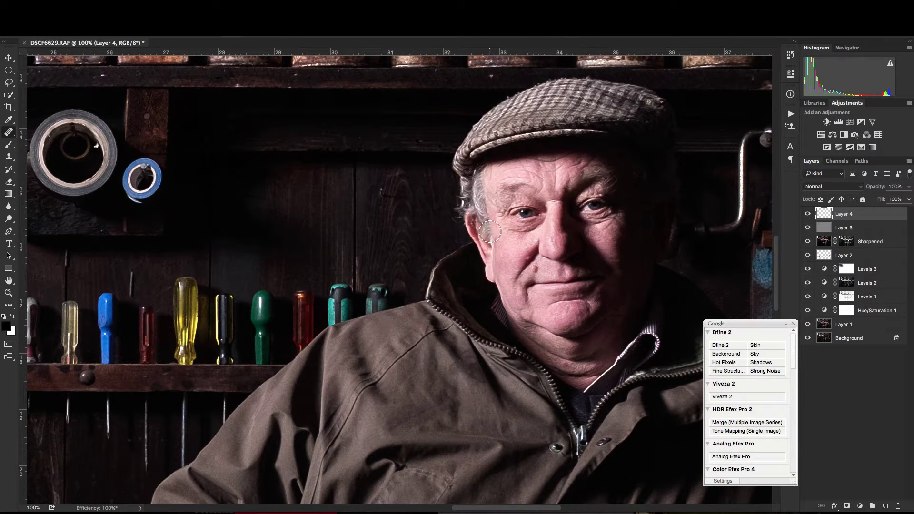
pyautogui.hotkey('ctrl', '-')
pyautogui.hotkey('ctrl', '-')
pyautogui.hotkey('ctrl', '-')
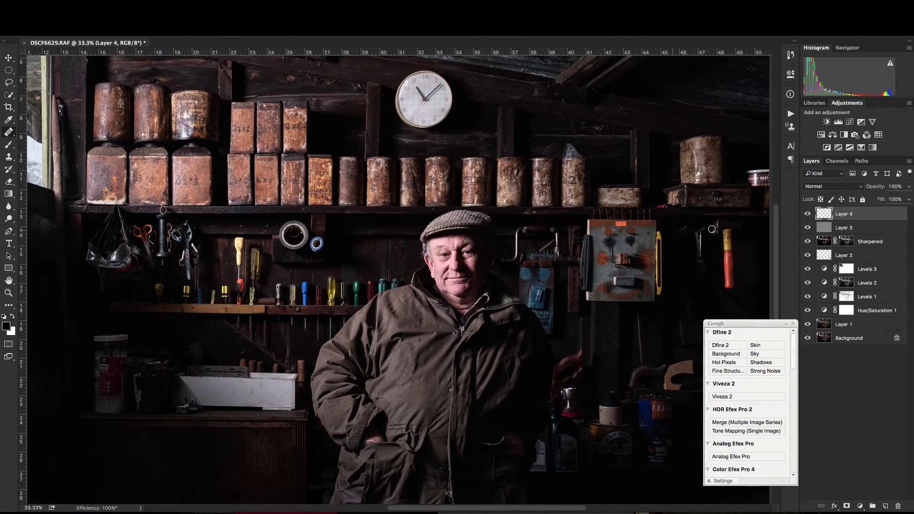
pyautogui.click(808, 215)
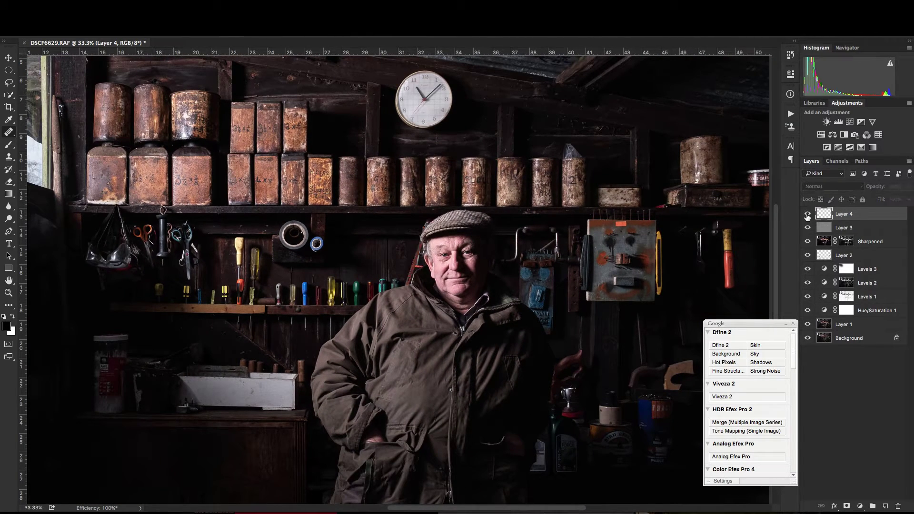
pyautogui.click(807, 215)
pyautogui.click(808, 215)
pyautogui.click(808, 216)
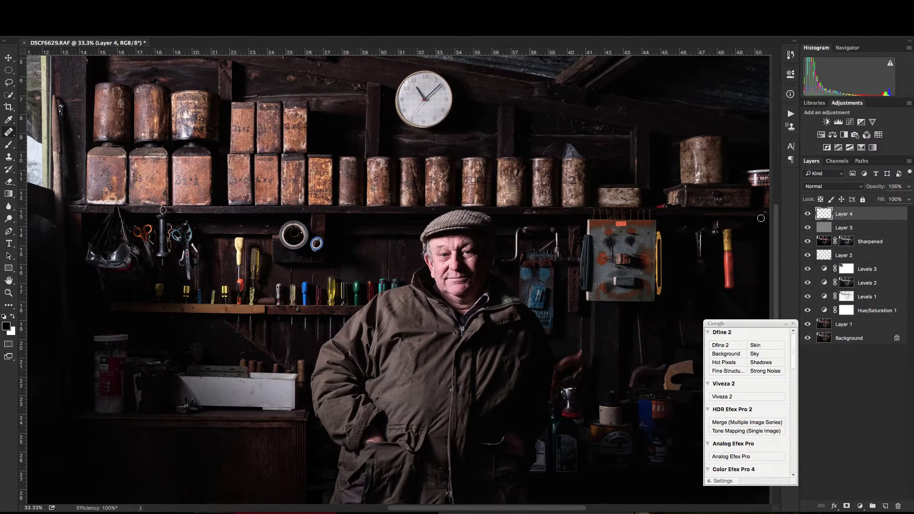
# Examine the retouched wall beside the man's head in close-up and within the wider scene
pyautogui.hotkey('ctrl', '+')
pyautogui.hotkey('ctrl', '+')
pyautogui.hotkey('ctrl', '+')
pyautogui.hotkey('ctrl', '+')
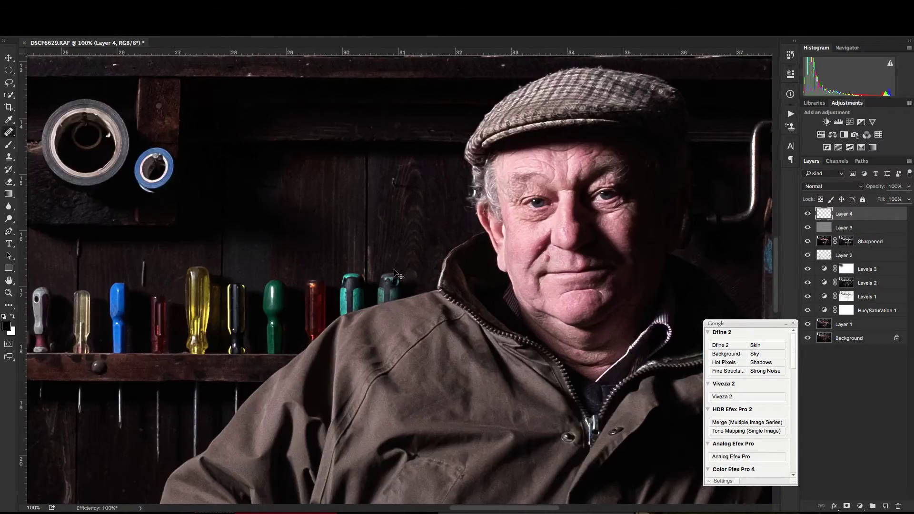
pyautogui.hotkey('ctrl', '-')
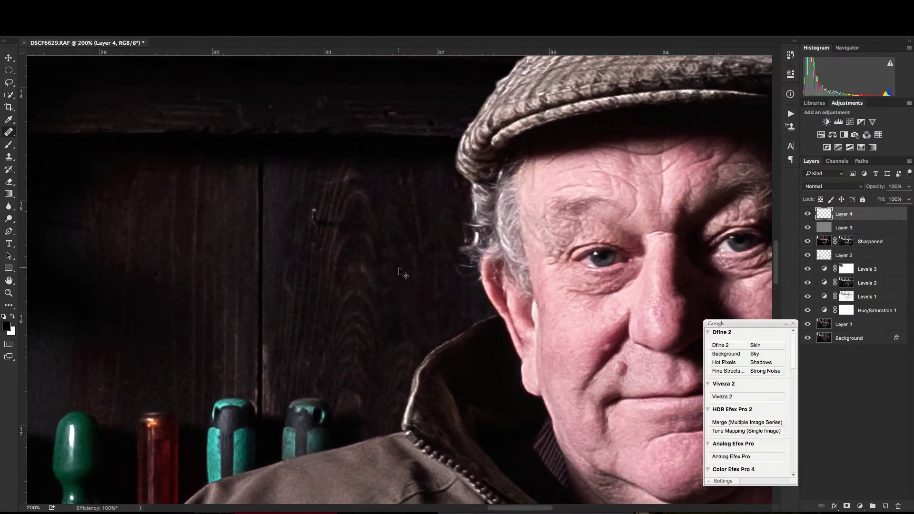
pyautogui.hotkey('ctrl', '-')
pyautogui.hotkey('ctrl', '-')
pyautogui.hotkey('ctrl', '-')
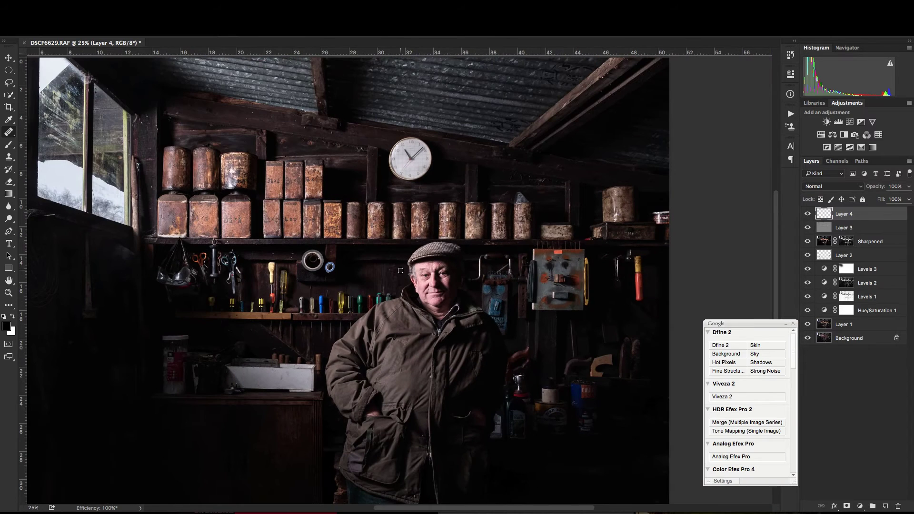
# Check the whole composition against a temporary vertical guide through the image's centre, and remove the guide
pyautogui.hotkey('ctrl', '-')
pyautogui.hotkey('ctrl', '-')
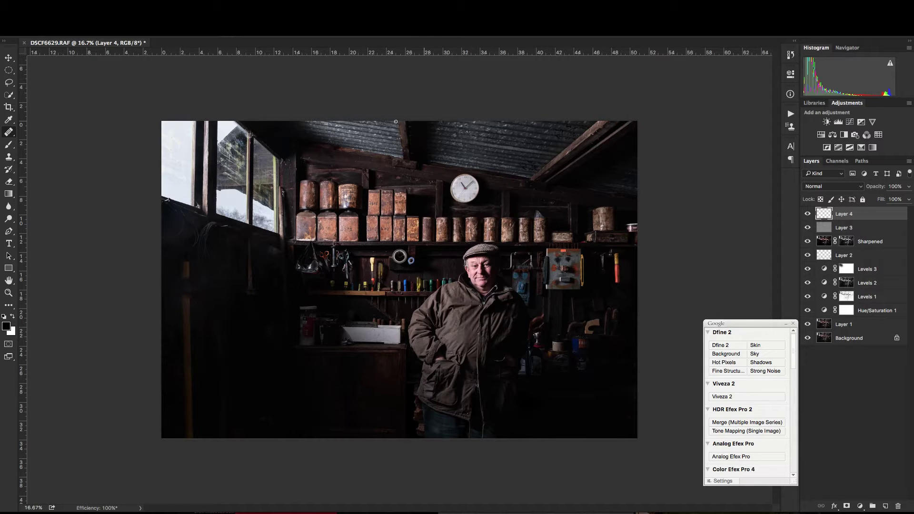
pyautogui.press('v')
pyautogui.moveTo(21, 228); pyautogui.dragTo(399, 228)
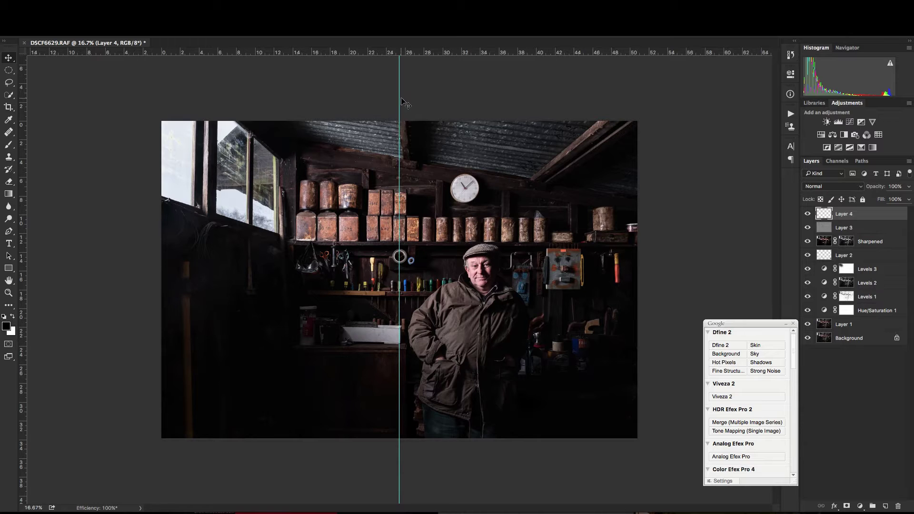
pyautogui.moveTo(394, 53); pyautogui.dragTo(15, 109)
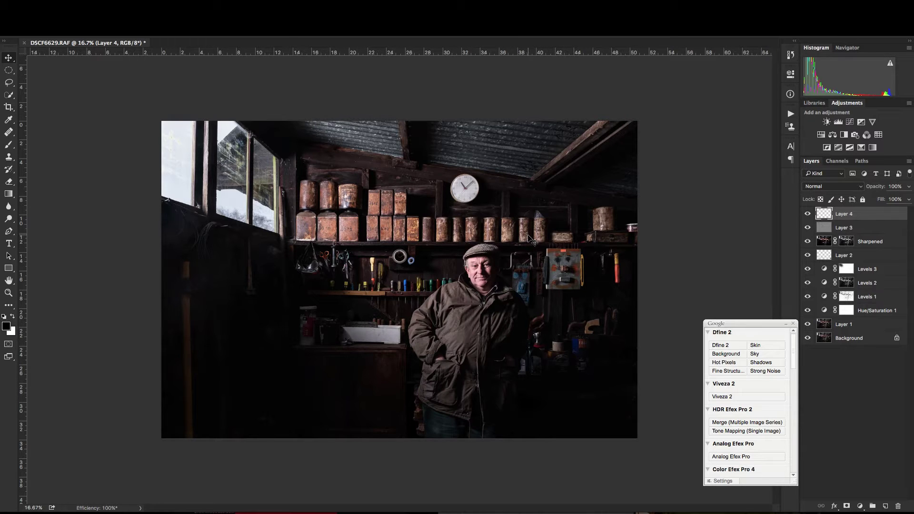
# Flatten the image and begin saving it as a JPEG, creating a new folder named Farmer inside the existing Farmer folder
pyautogui.click(156, 6)
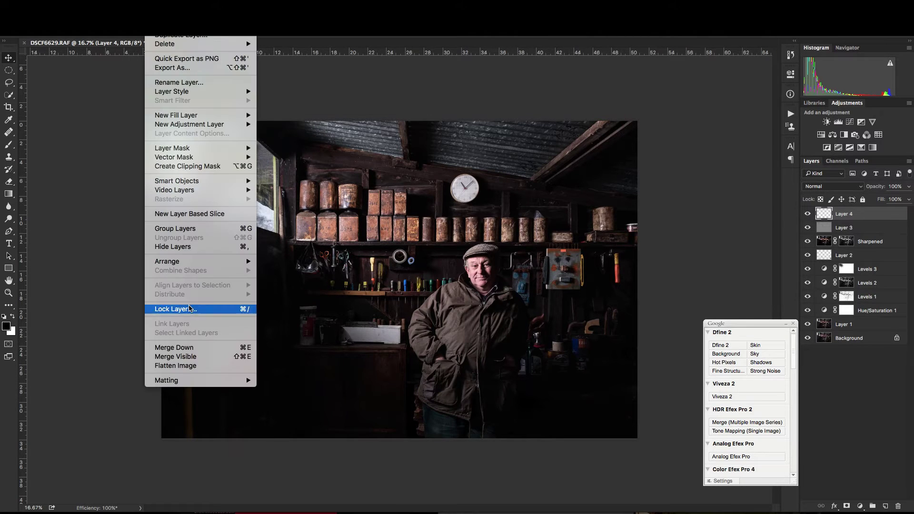
pyautogui.click(197, 367)
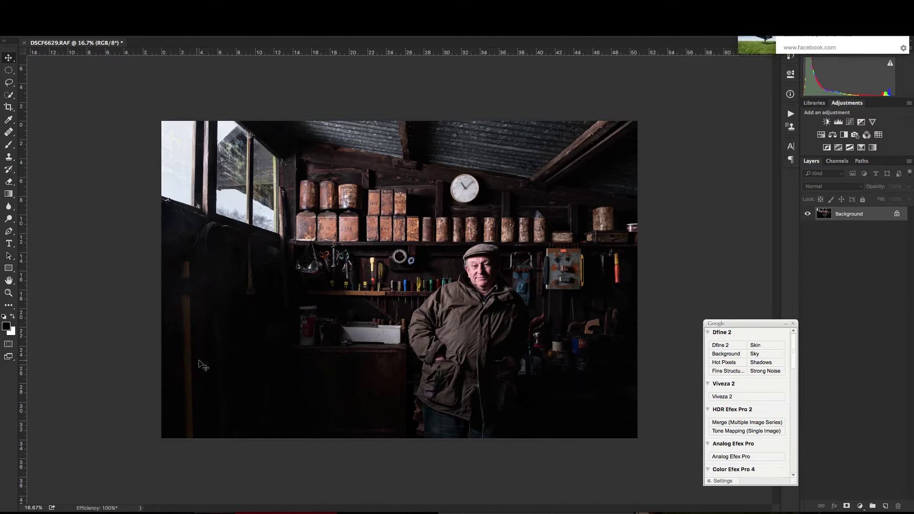
pyautogui.press('super+shift+s')
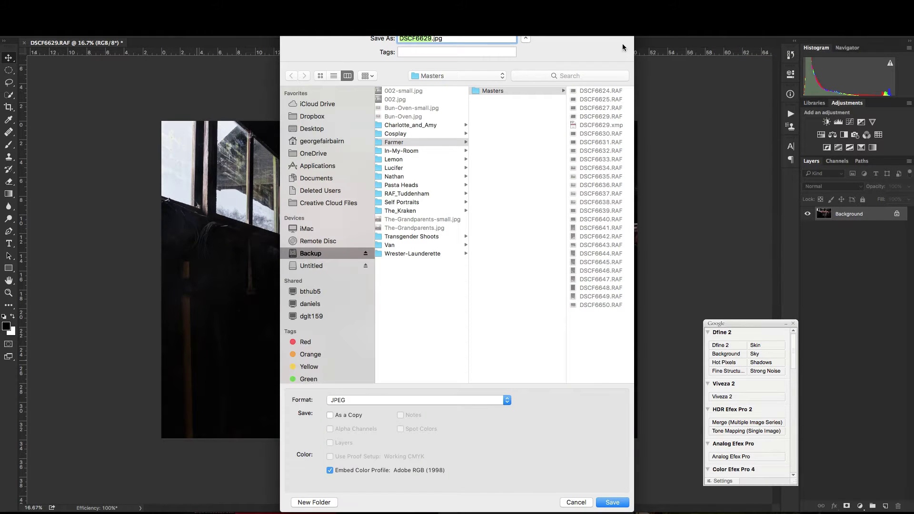
pyautogui.click(409, 144)
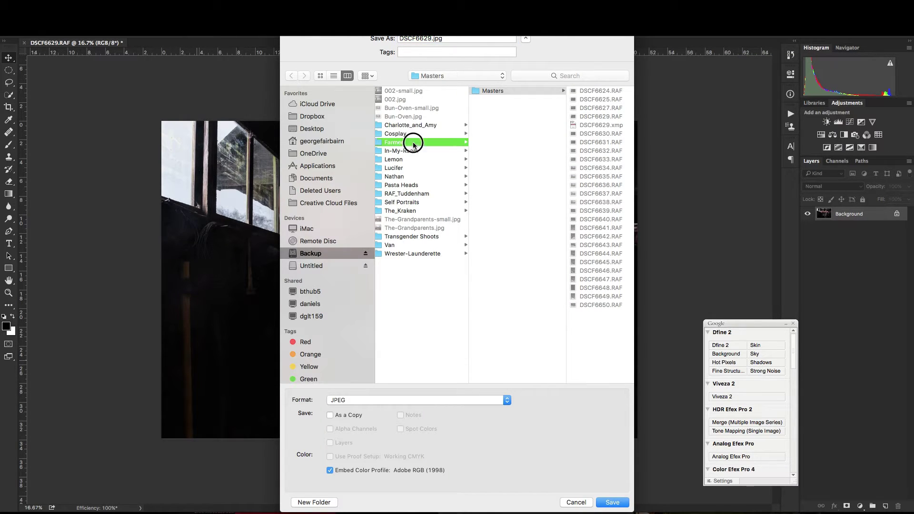
pyautogui.click(328, 503)
pyautogui.write('Farmer')
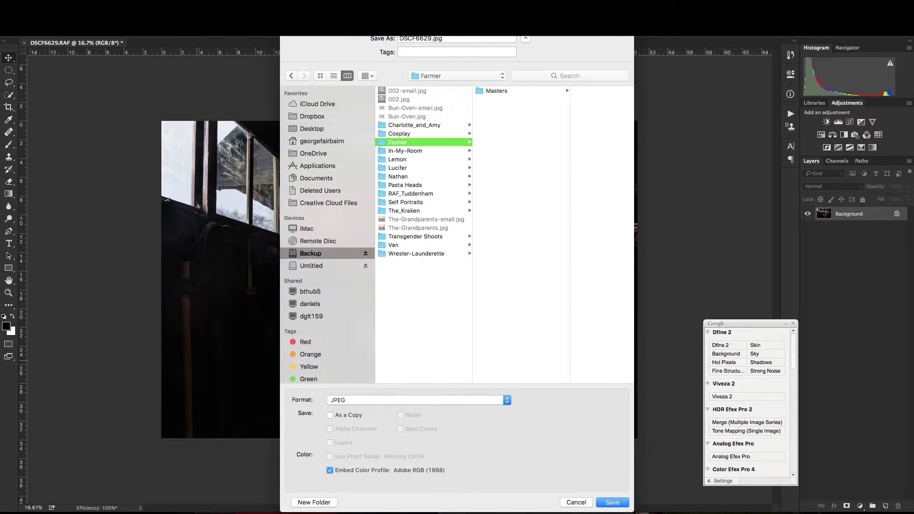
pyautogui.press('Return')
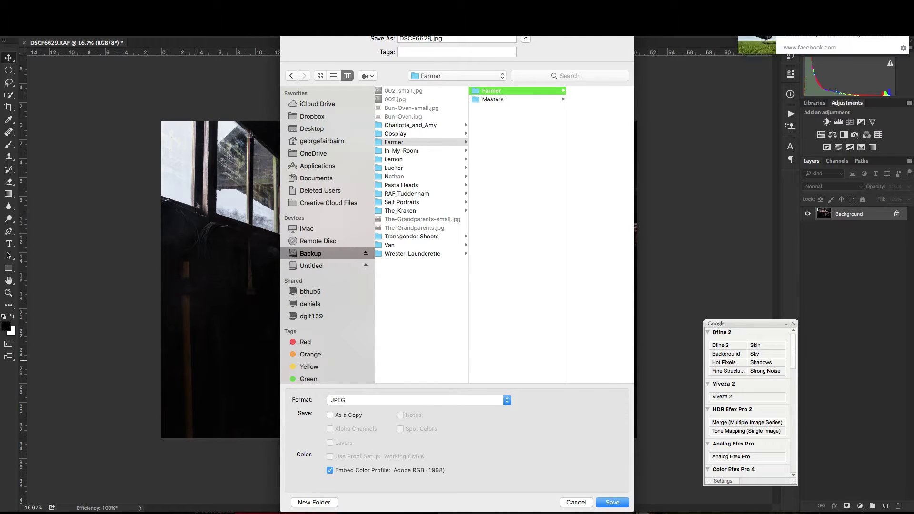
# Save the JPEG at quality 12, naming it with 26012017, Farmer, the man's first name and the suffix -non-cropped
pyautogui.click(431, 39)
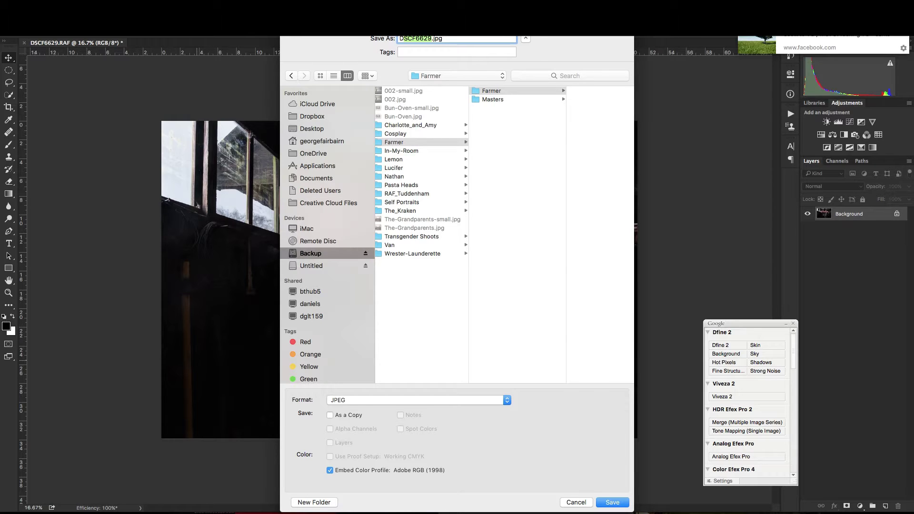
pyautogui.click(432, 39)
pyautogui.moveTo(432, 39); pyautogui.dragTo(397, 39)
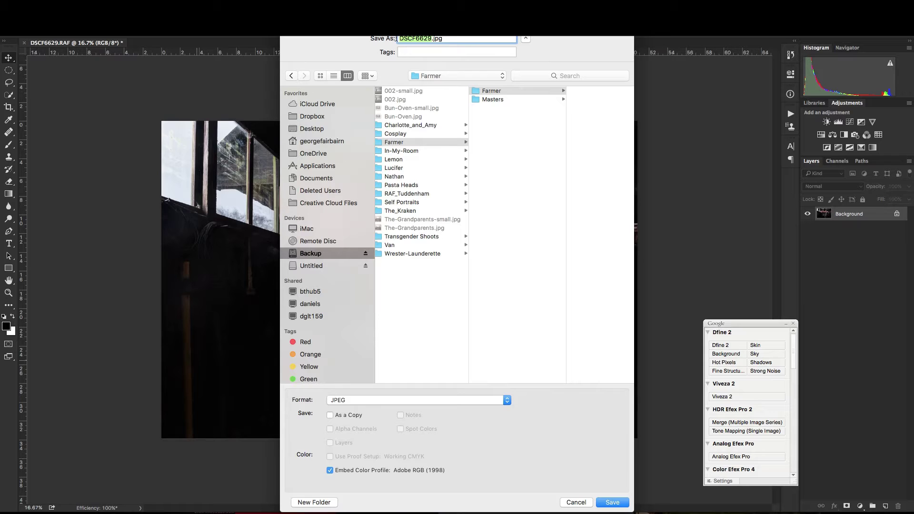
pyautogui.write('26012017_Farmer_Rober.')
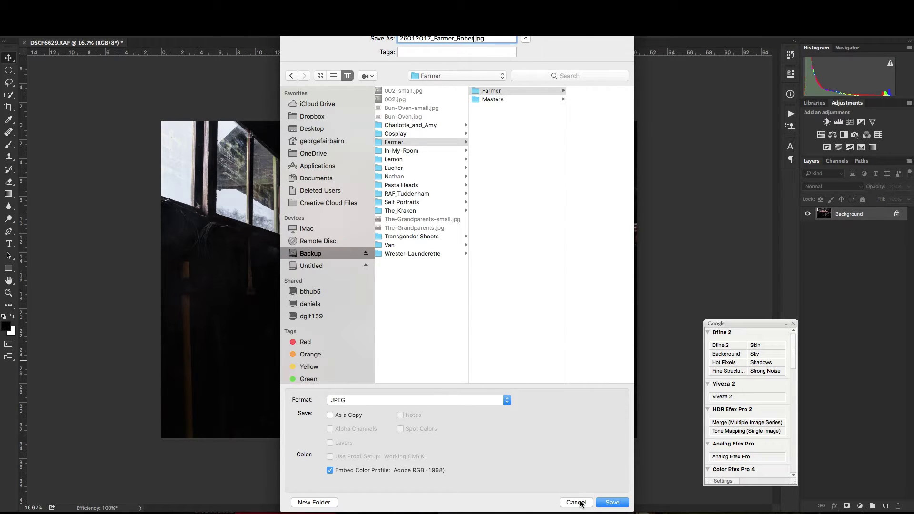
pyautogui.write('-non-cropped')
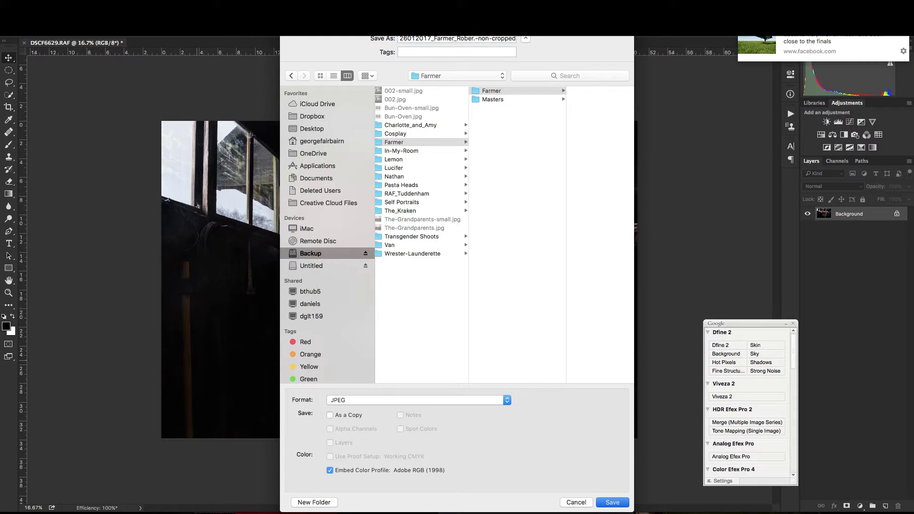
pyautogui.press('Return')
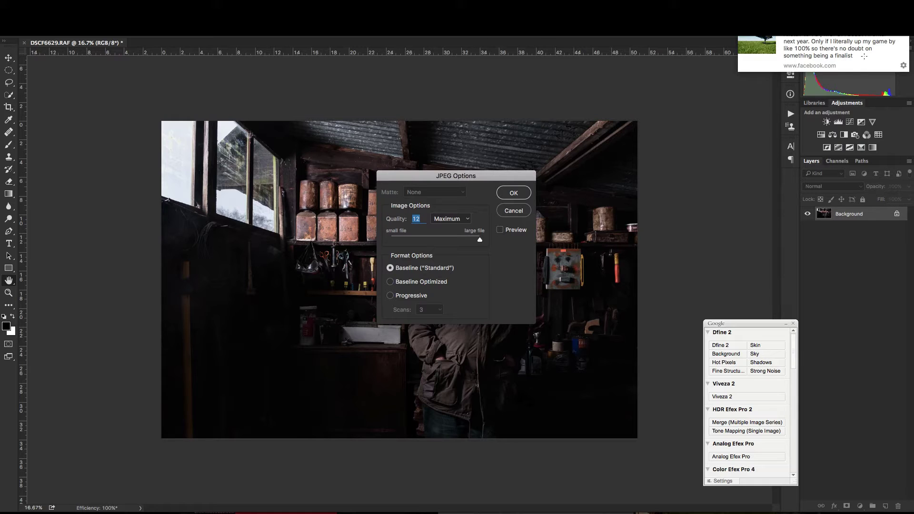
pyautogui.click(512, 193)
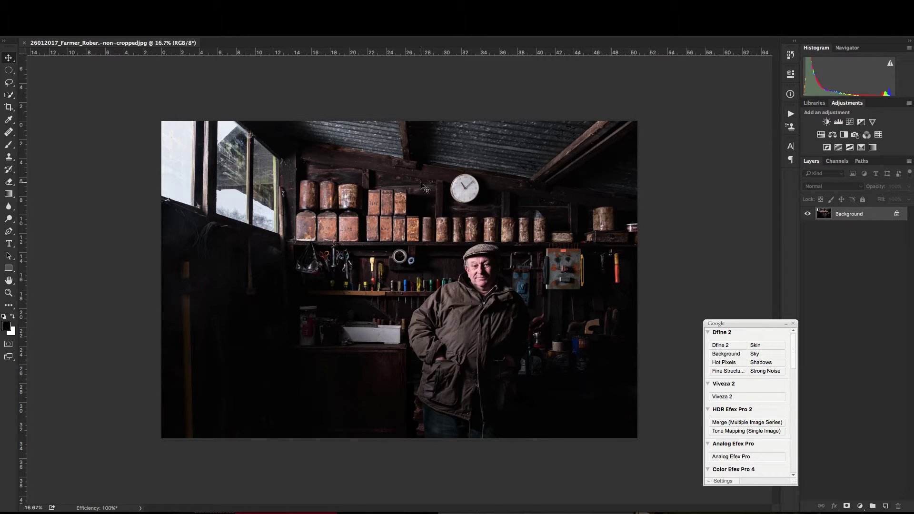
# Undo the flattening and run the Golden Crop.jsx script with all composition guidelines selected
pyautogui.hotkey('ctrl', 'z')
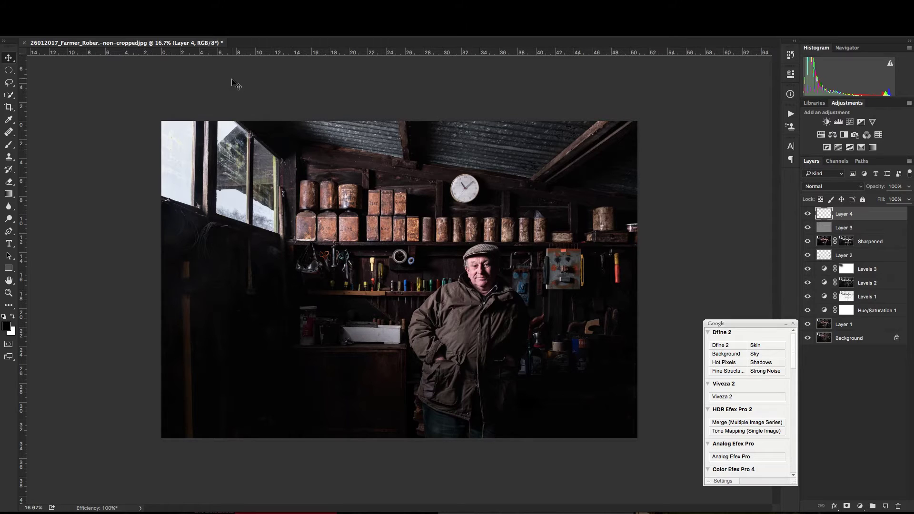
pyautogui.click(87, 5)
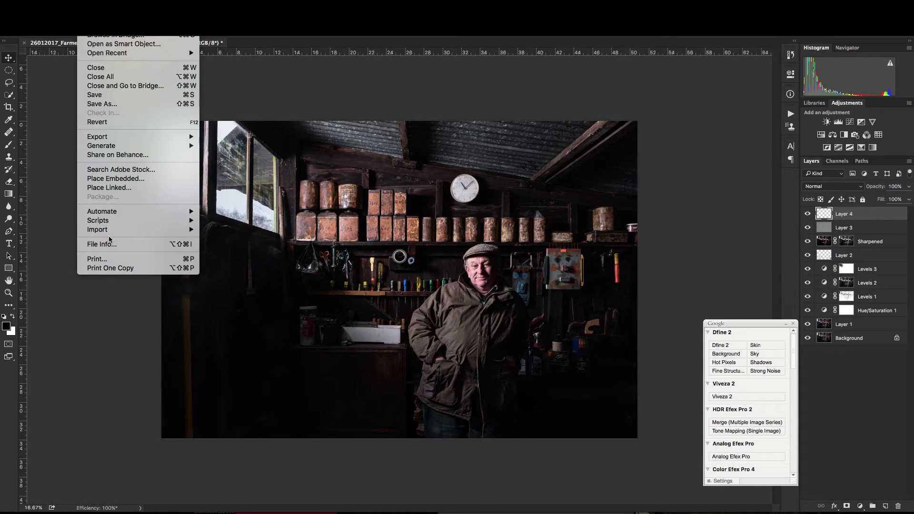
pyautogui.moveTo(191, 222)
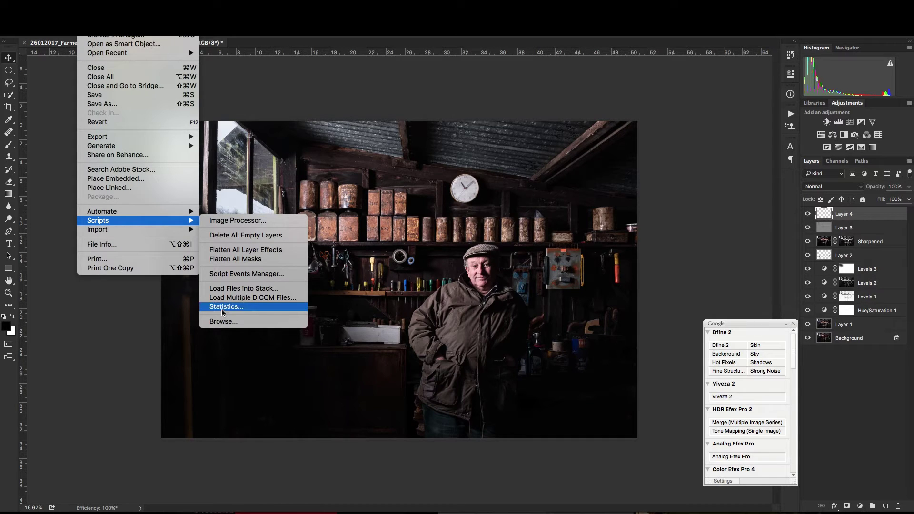
pyautogui.click(224, 322)
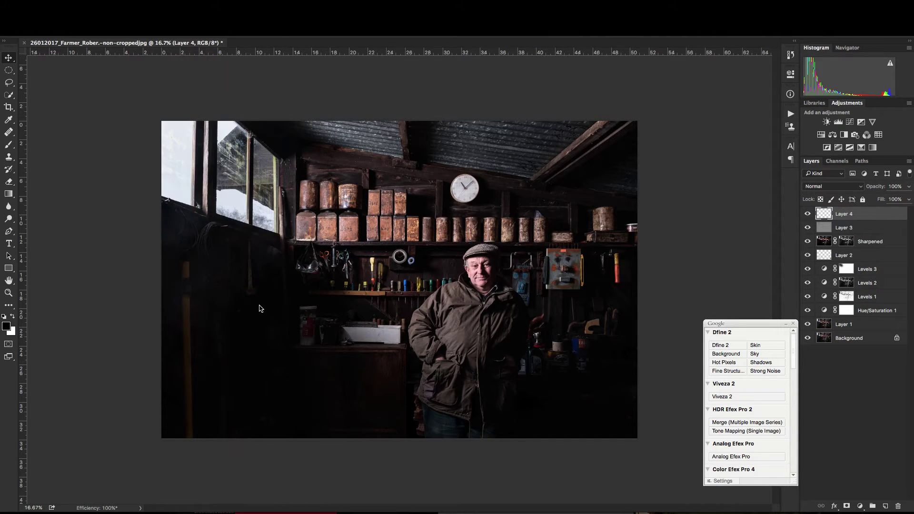
pyautogui.click(604, 105)
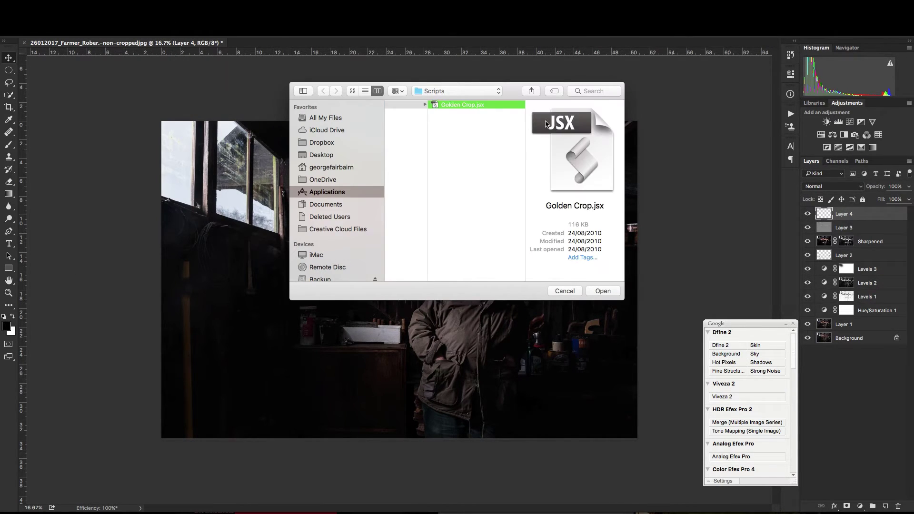
pyautogui.click(599, 291)
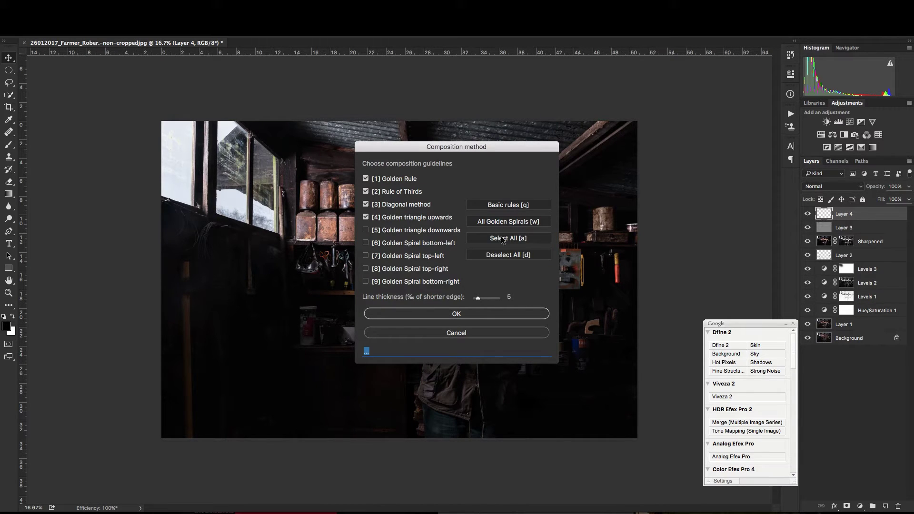
pyautogui.click(502, 239)
pyautogui.click(461, 311)
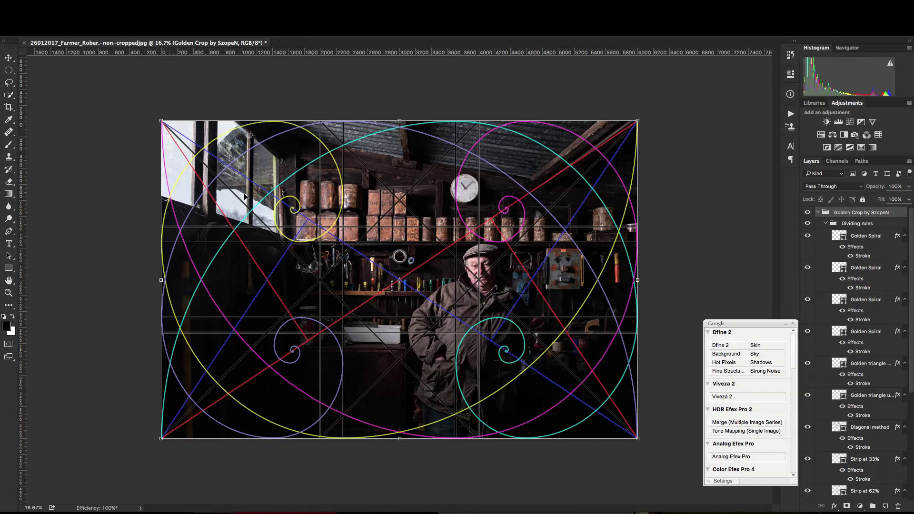
# Tighten the Golden Crop frame to cut out the window side and trim the roof and the far end of the shelf
pyautogui.moveTo(161, 281); pyautogui.dragTo(287, 281)
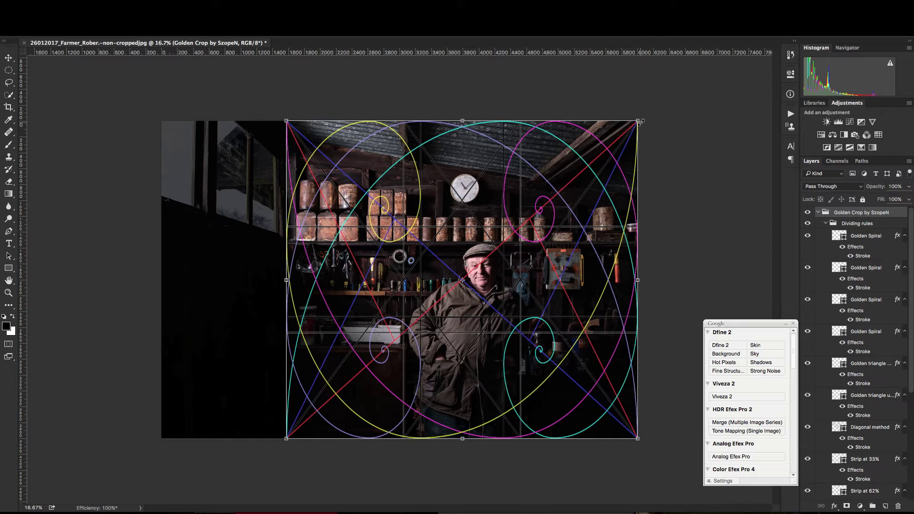
pyautogui.moveTo(639, 121); pyautogui.dragTo(605, 145)
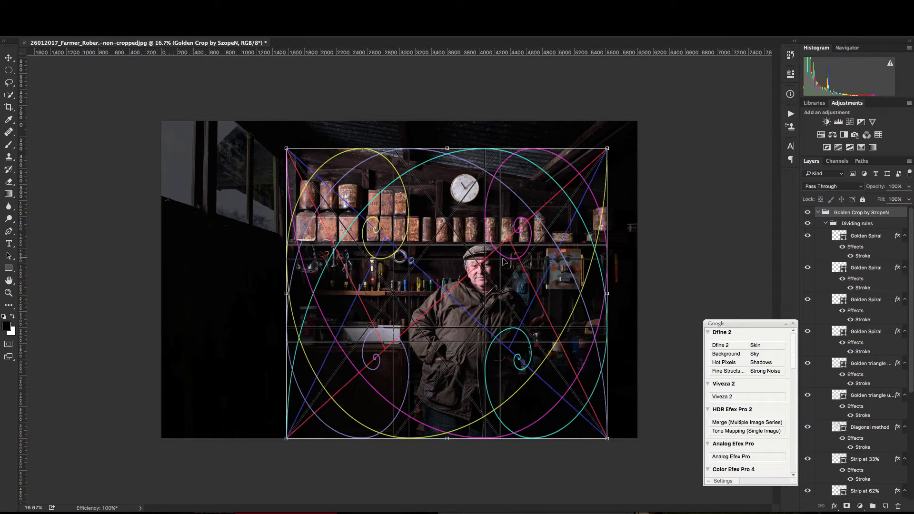
# Examine how the composition guidelines fall across the man's face and the tins, in close-up and across the whole frame
pyautogui.hotkey('ctrl', '+')
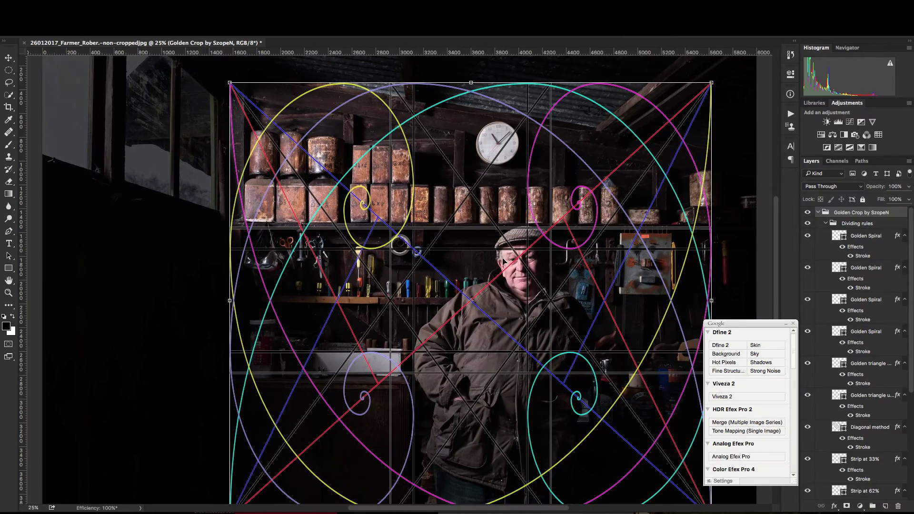
pyautogui.hotkey('ctrl', '+')
pyautogui.hotkey('ctrl', '+')
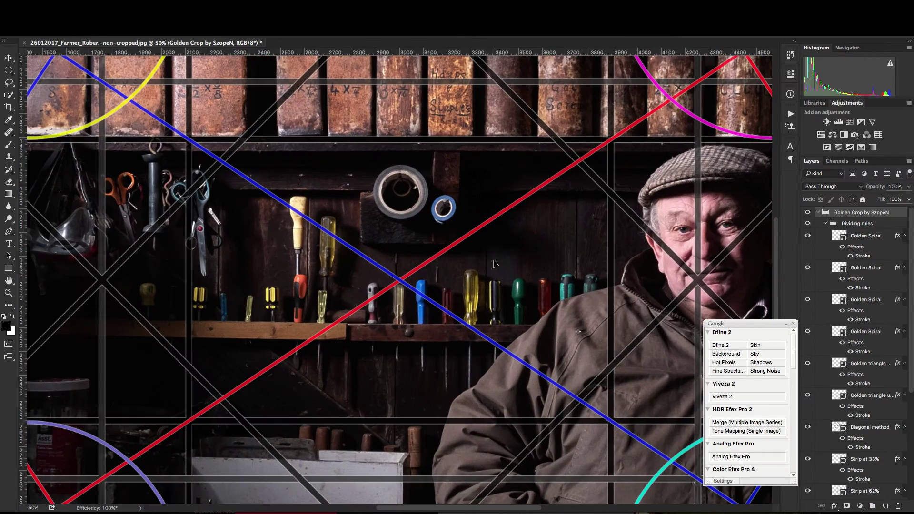
pyautogui.hotkey('ctrl', '+')
pyautogui.hscroll(10, 487, 271)
pyautogui.scroll(5, 487, 272)
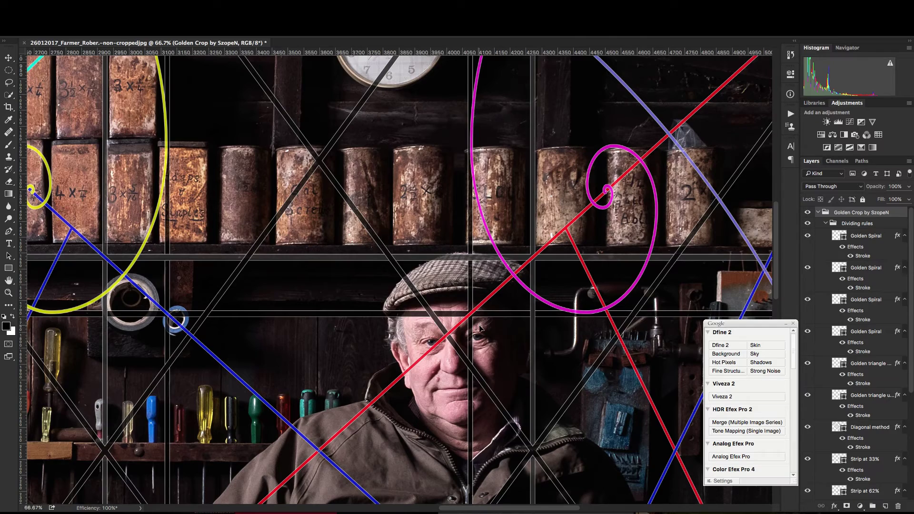
pyautogui.hotkey('ctrl', '-')
pyautogui.hotkey('ctrl', '-')
pyautogui.hotkey('ctrl', '-')
pyautogui.hotkey('ctrl', '-')
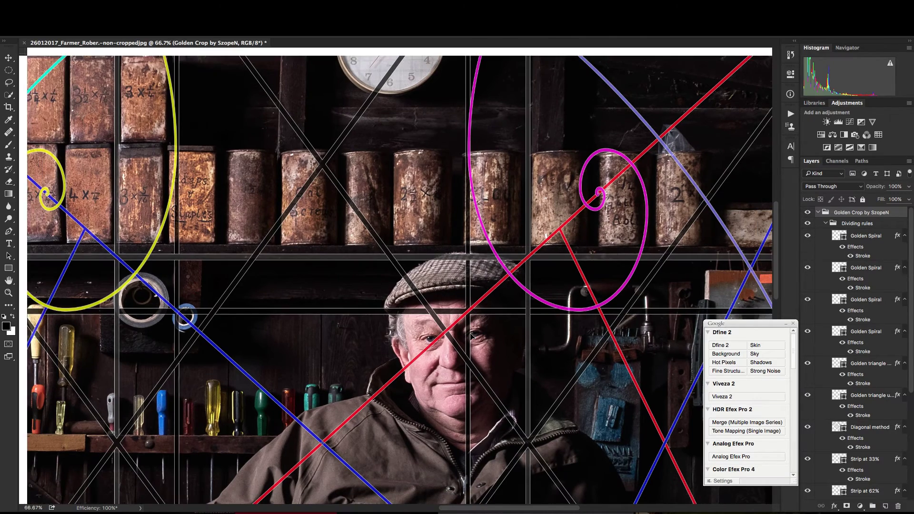
pyautogui.hotkey('ctrl', '-')
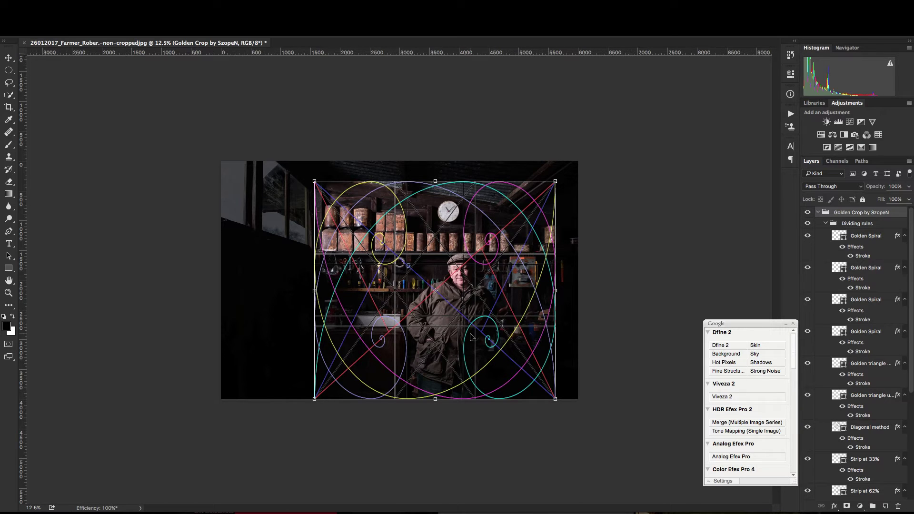
# Accept the crop frame and crop the canvas with the simple crop style
pyautogui.press('Return')
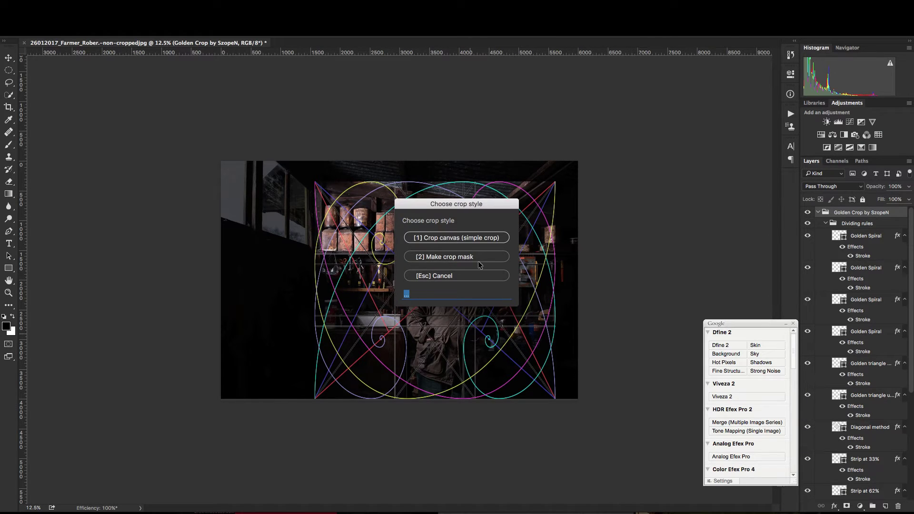
pyautogui.click(464, 236)
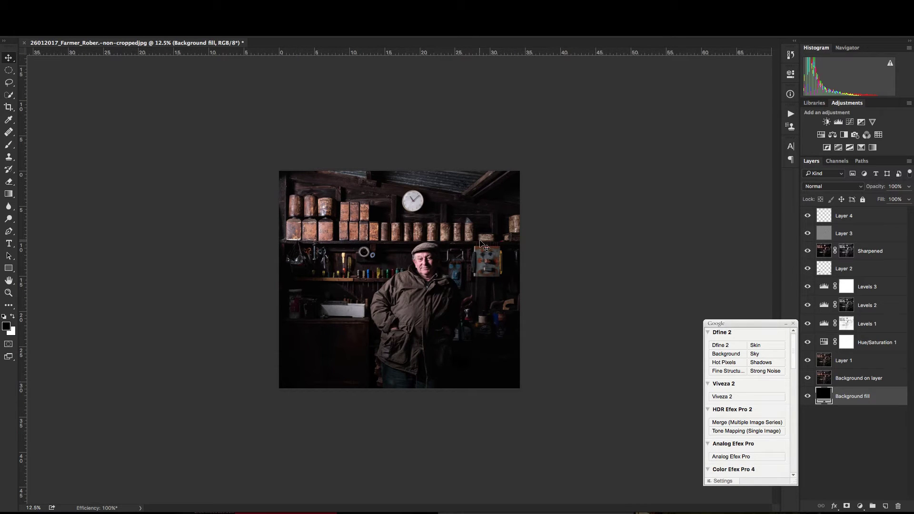
# Add a new empty layer above Layer 4 in the cropped image
pyautogui.hotkey('ctrl', '+')
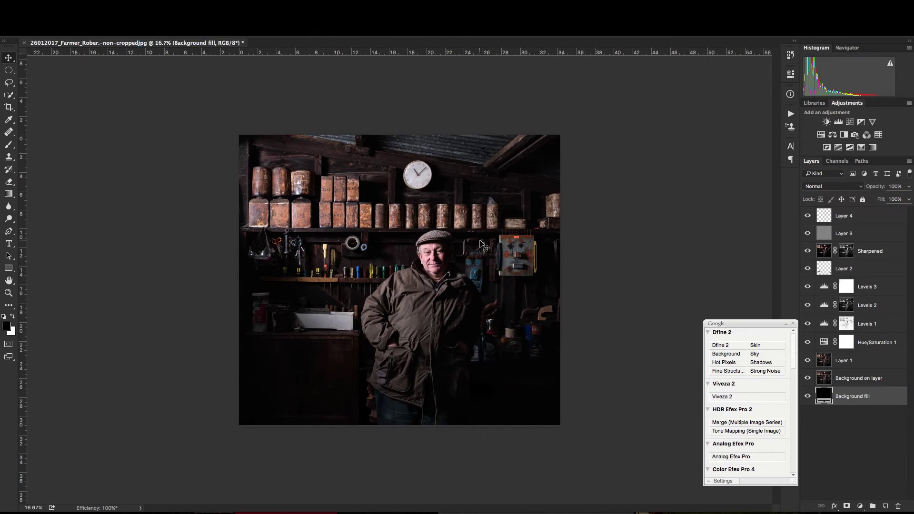
pyautogui.hotkey('ctrl', '+')
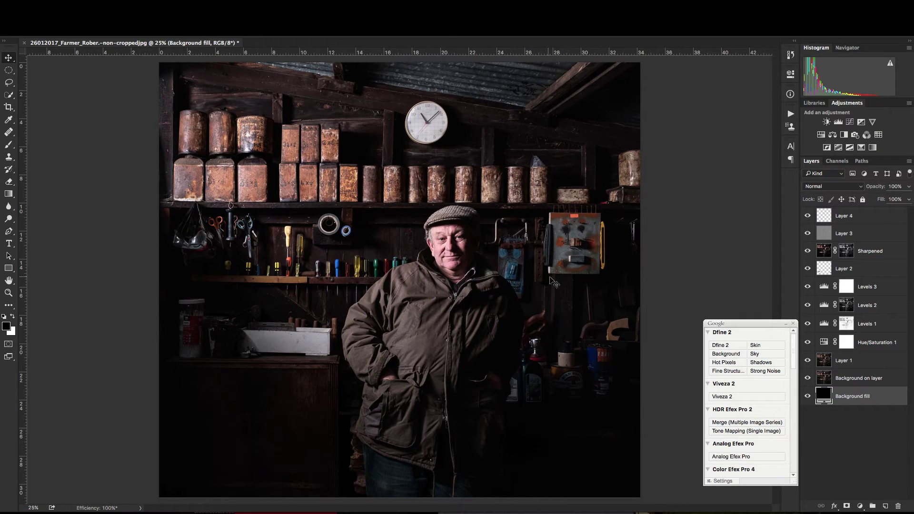
pyautogui.click(867, 217)
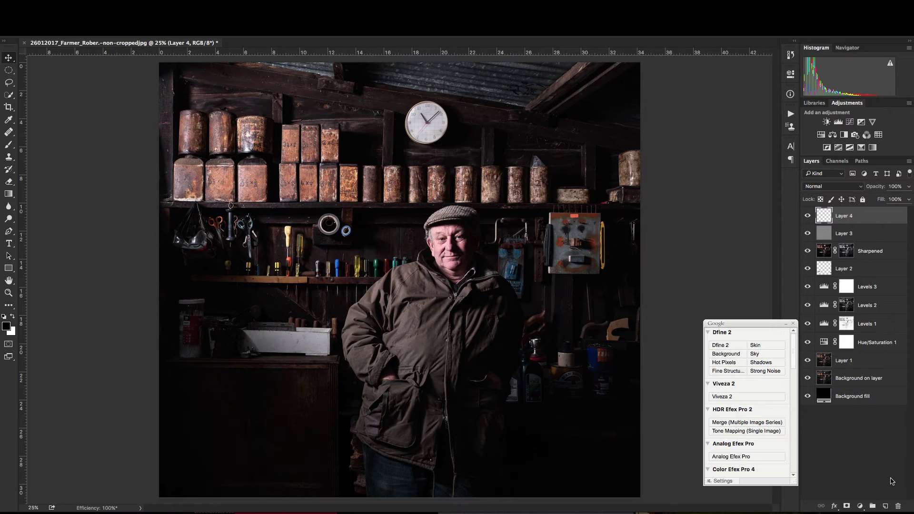
pyautogui.click(885, 507)
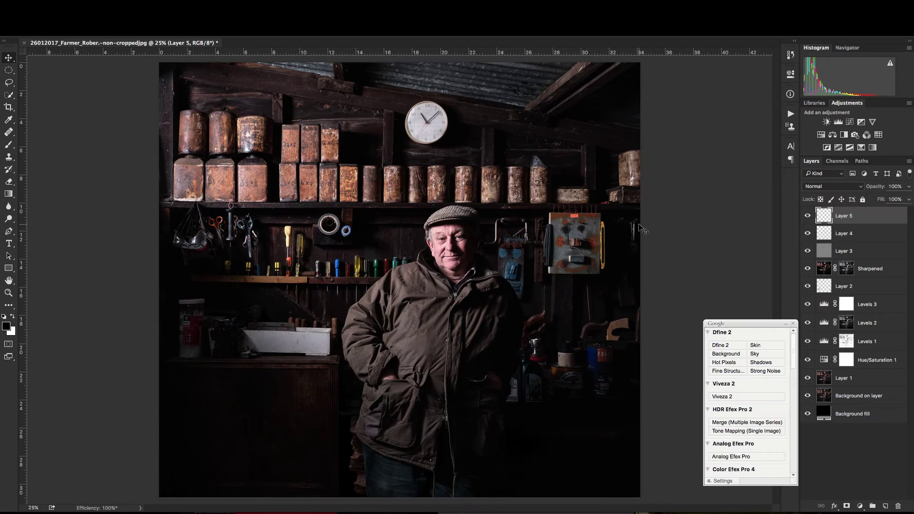
# Heal away the spanner hanging from the nail at the far right edge of the cropped image on Layer 5
pyautogui.hotkey('ctrl', '+')
pyautogui.press('super+plus')
pyautogui.moveTo(693, 235); pyautogui.dragTo(324, 256)
pyautogui.press('super+plus')
pyautogui.press('super+plus')
pyautogui.moveTo(516, 235); pyautogui.dragTo(332, 302)
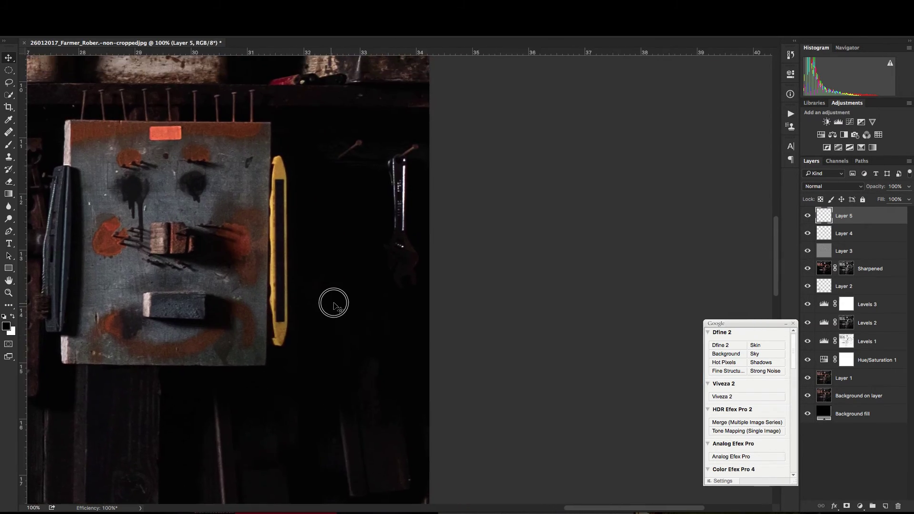
pyautogui.press('j')
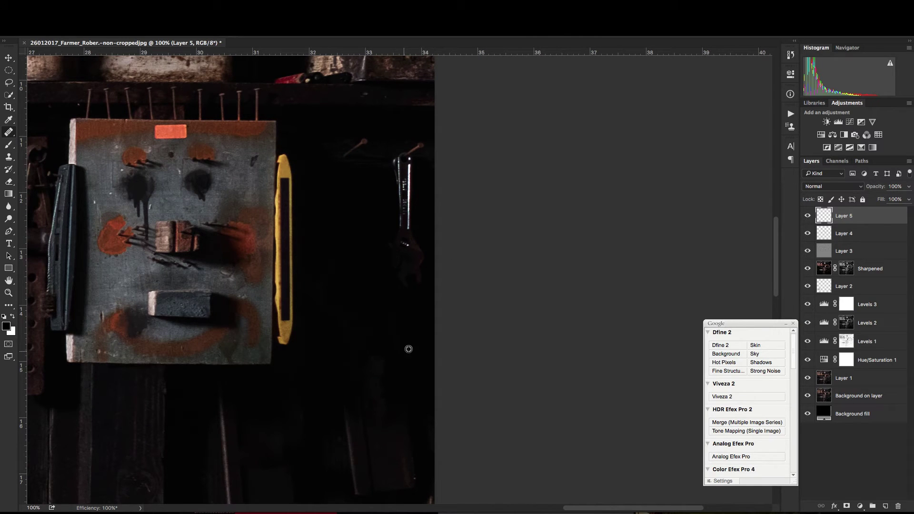
pyautogui.moveTo(407, 250)
pyautogui.mouseDown()
pyautogui.moveTo(411, 229)
pyautogui.moveTo(396, 198)
pyautogui.moveTo(407, 195)
pyautogui.moveTo(408, 160)
pyautogui.mouseUp()
pyautogui.press('super+minus')
pyautogui.press('super+minus')
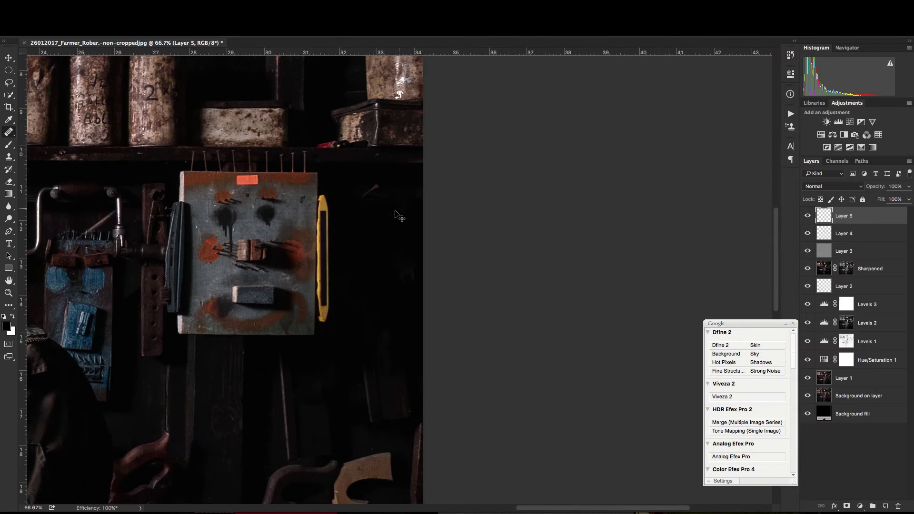
pyautogui.press('super+minus')
pyautogui.press('super+minus')
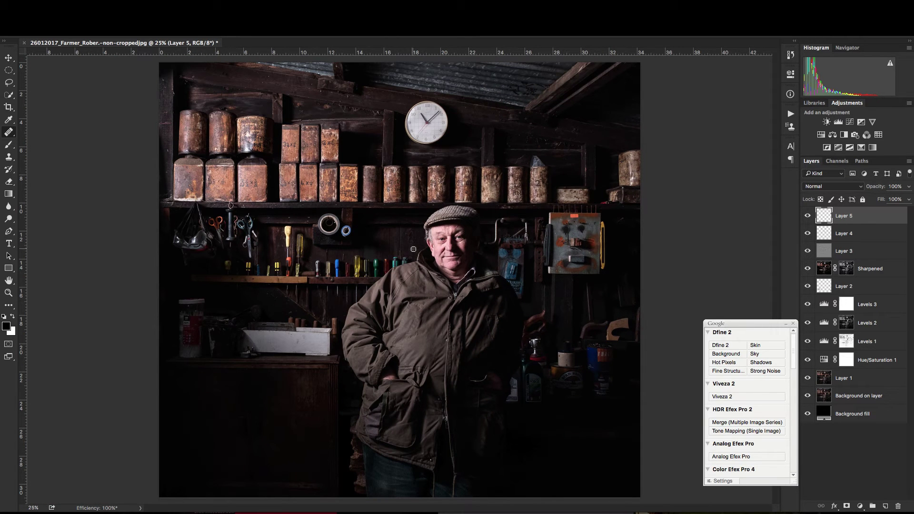
# Open Color Efex Pro 4's Darken / Lighten Center filter and centre it on the man's face, with Center Size 83% and Center Luminosity 11%
pyautogui.scroll(-3, 792, 410)
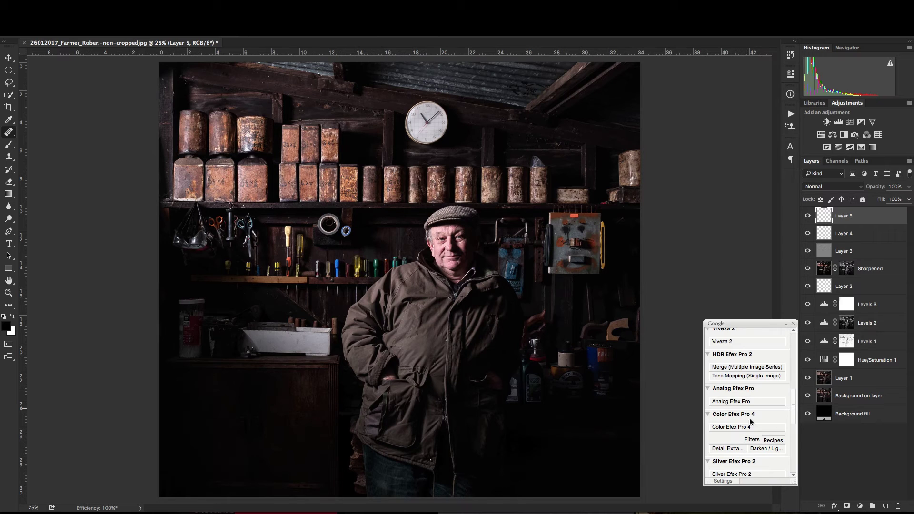
pyautogui.click(765, 450)
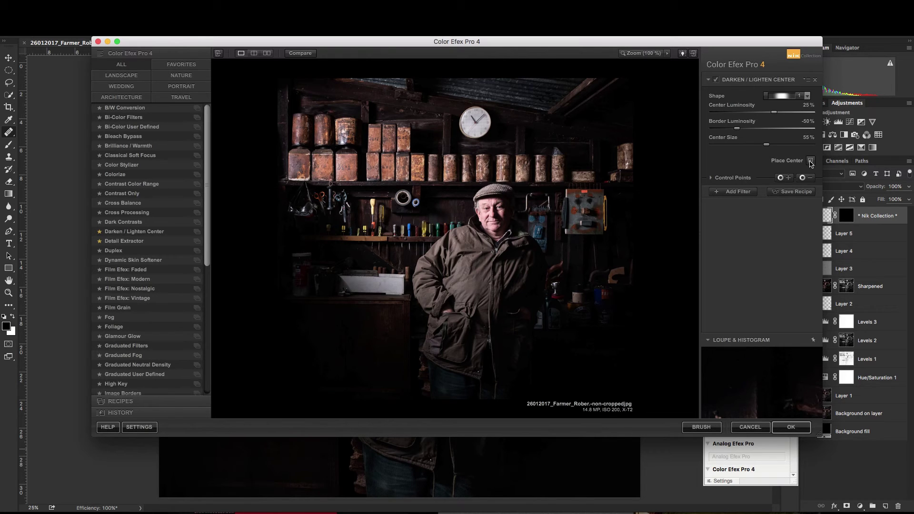
pyautogui.click(812, 161)
pyautogui.click(494, 223)
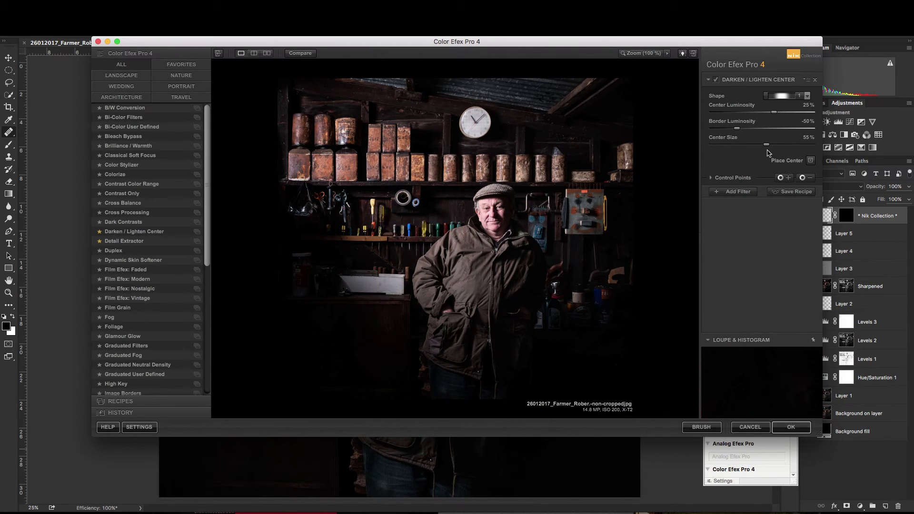
pyautogui.moveTo(766, 144); pyautogui.dragTo(797, 146)
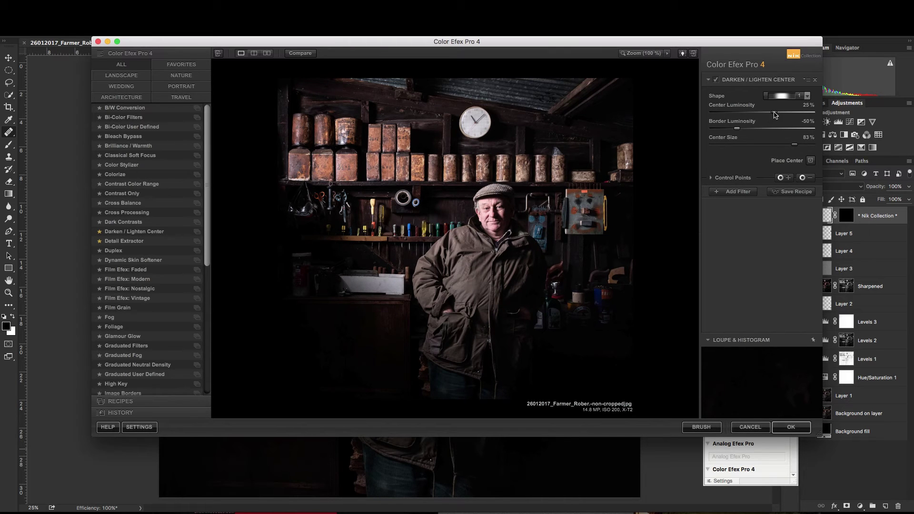
pyautogui.moveTo(775, 113); pyautogui.dragTo(768, 115)
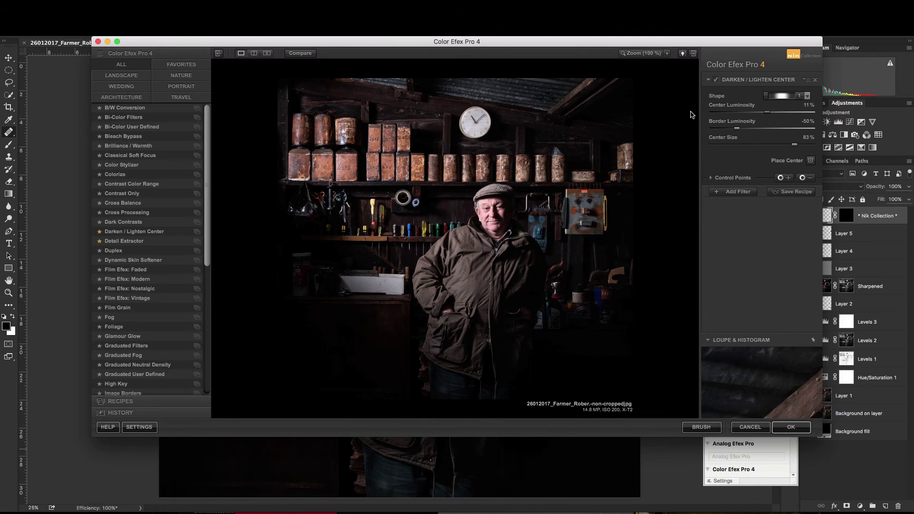
# Compare the filter preview with the original image several times and apply the Darken / Lighten Center filter
pyautogui.click(301, 54)
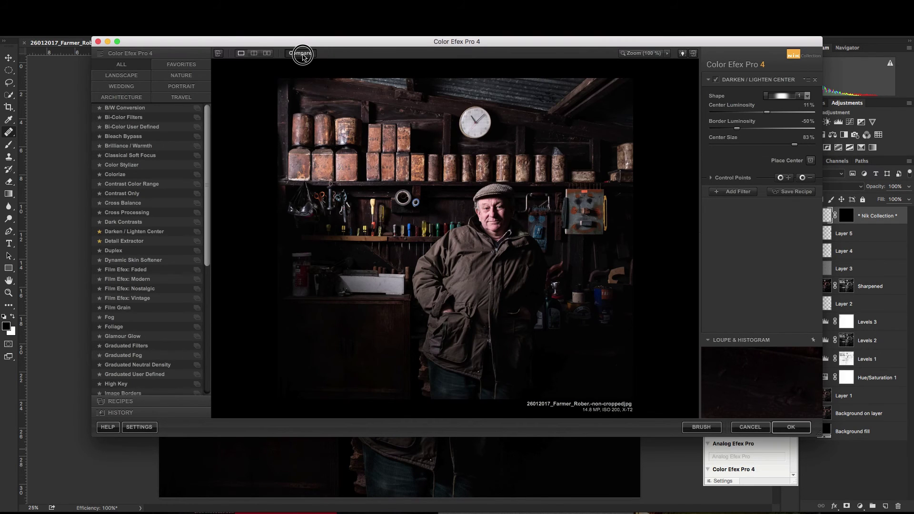
pyautogui.click(302, 54)
pyautogui.click(302, 54)
pyautogui.click(302, 54)
pyautogui.click(302, 54)
pyautogui.click(303, 55)
pyautogui.click(303, 55)
pyautogui.click(302, 55)
pyautogui.click(791, 427)
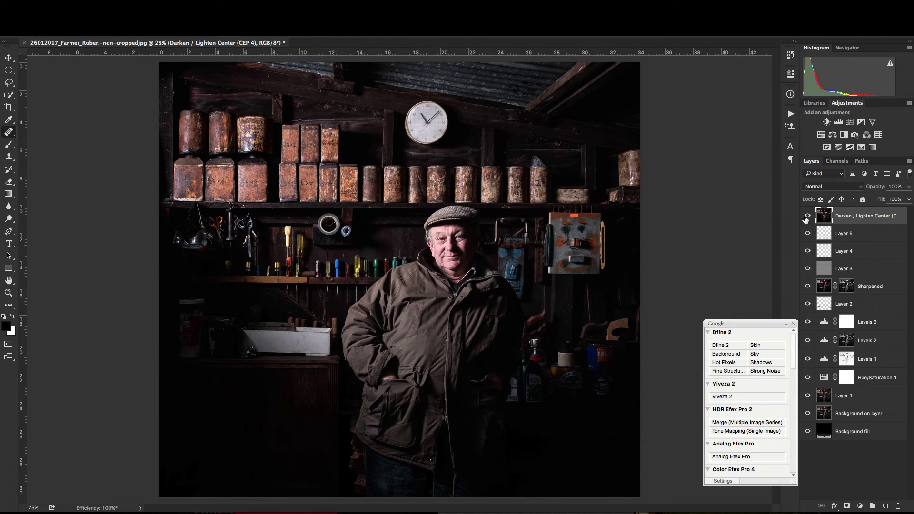
# Toggle the visibility of the Darken / Lighten Center layer to compare the image with and without it, leaving it shown
pyautogui.click(807, 217)
pyautogui.click(808, 217)
pyautogui.click(808, 217)
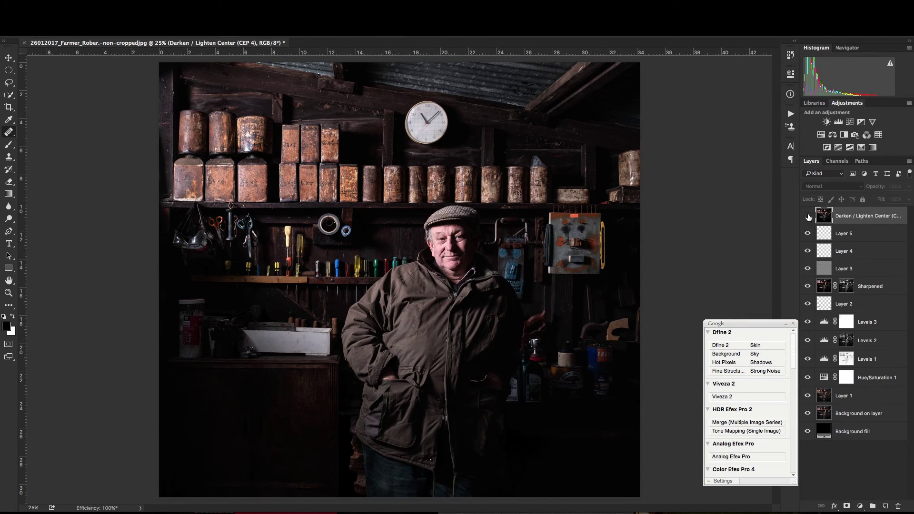
pyautogui.click(807, 217)
pyautogui.click(809, 217)
pyautogui.click(808, 217)
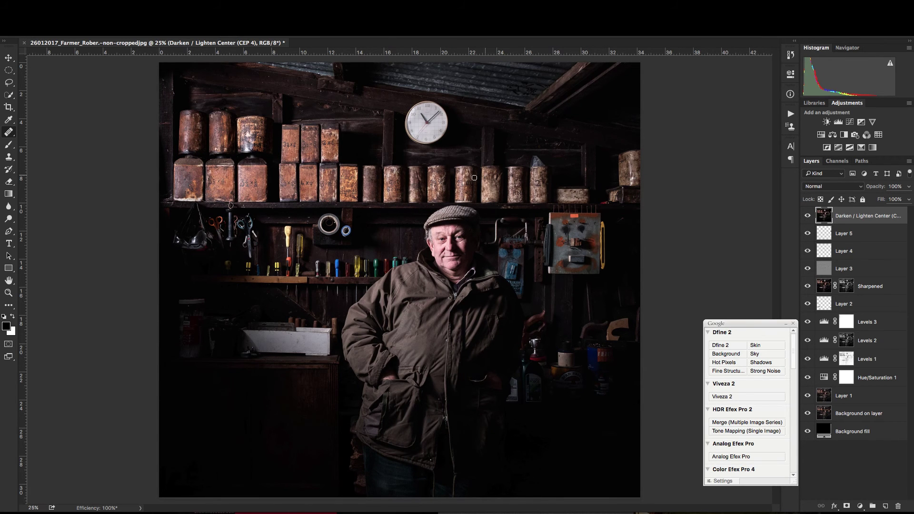